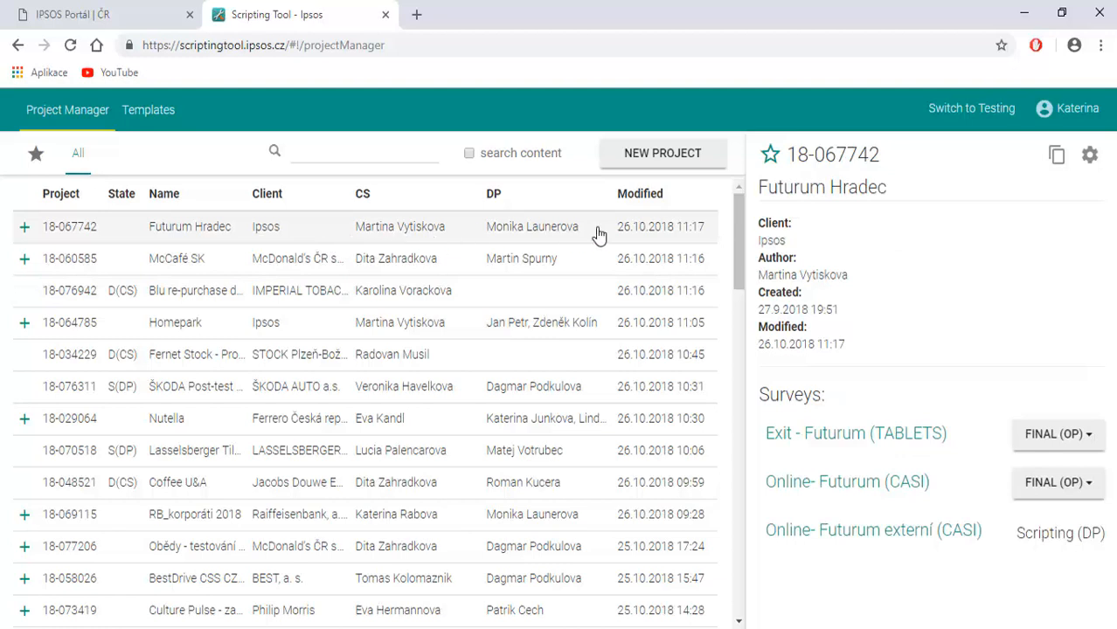
Mark the Futurum Hradec project as a favourite, list the favourites and show the details of the JihoCzT_Kulturní nabídka project.
{"action": "left_click", "coordinate": [770, 159]}
{"action": "left_click", "coordinate": [35, 157]}
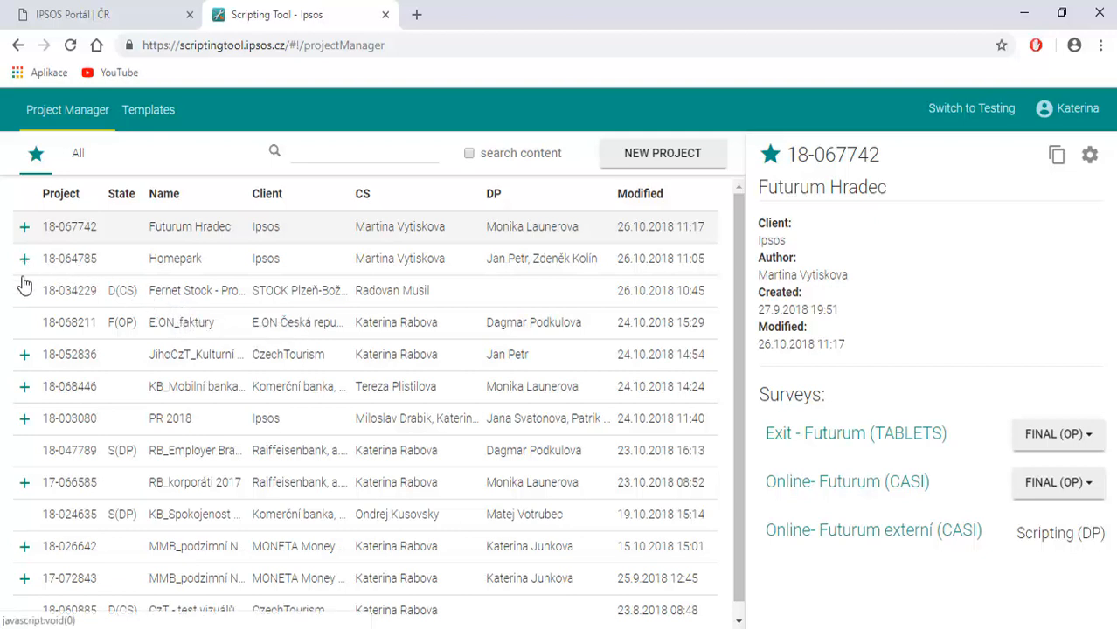
{"action": "left_click", "coordinate": [67, 361]}
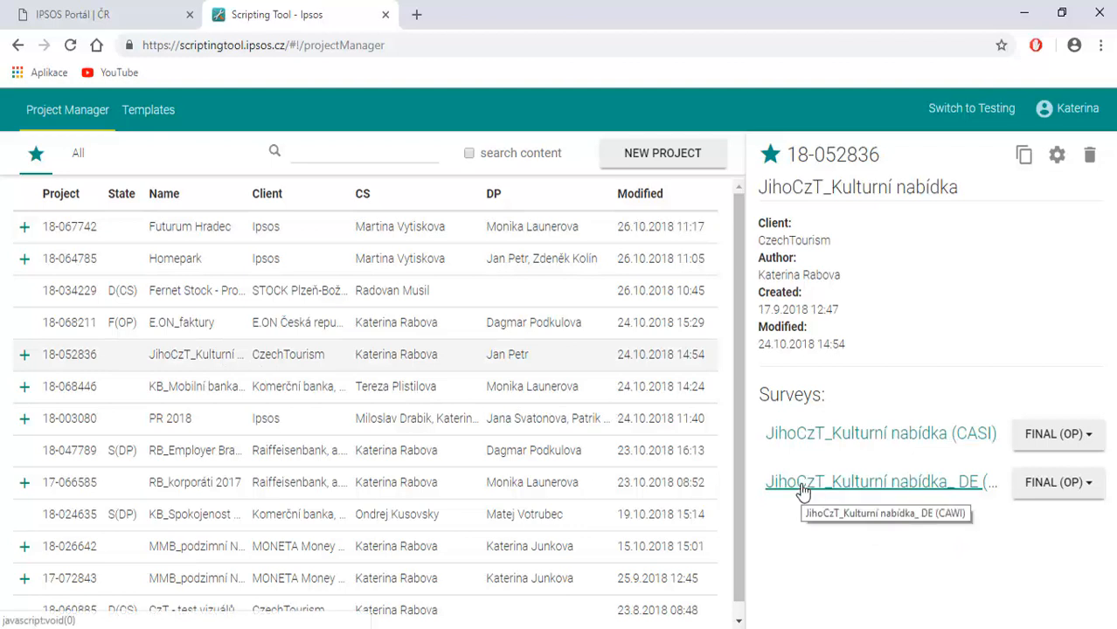
Search all projects for "mmb" and clear the search.
{"action": "left_click", "coordinate": [76, 163]}
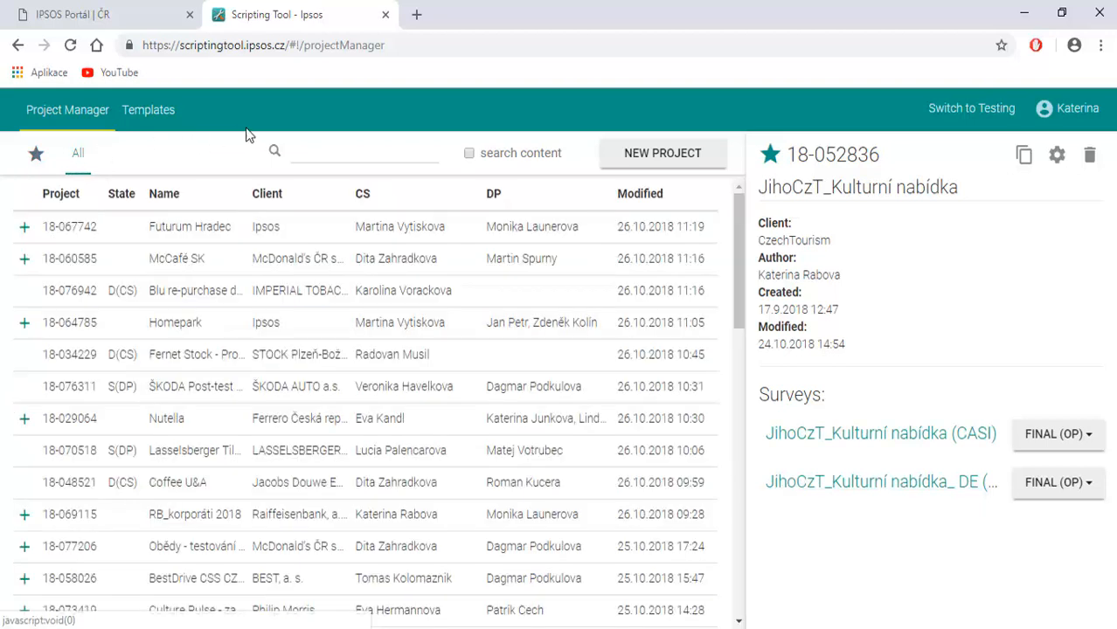
{"action": "left_click", "coordinate": [311, 156]}
{"action": "type", "text": "mmb"}
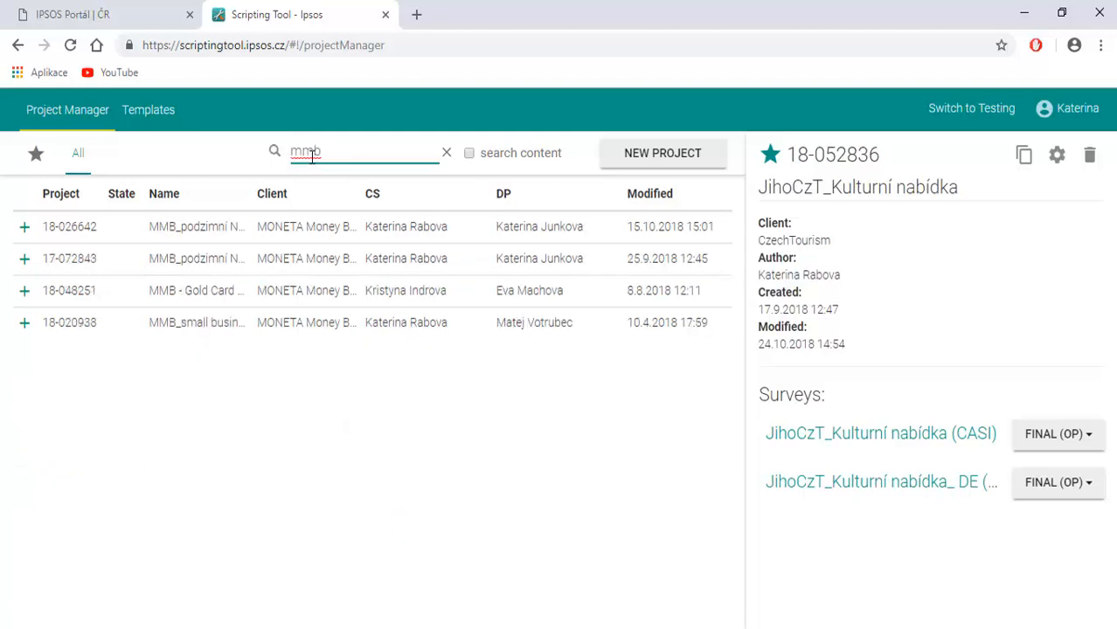
{"action": "left_click", "coordinate": [448, 153]}
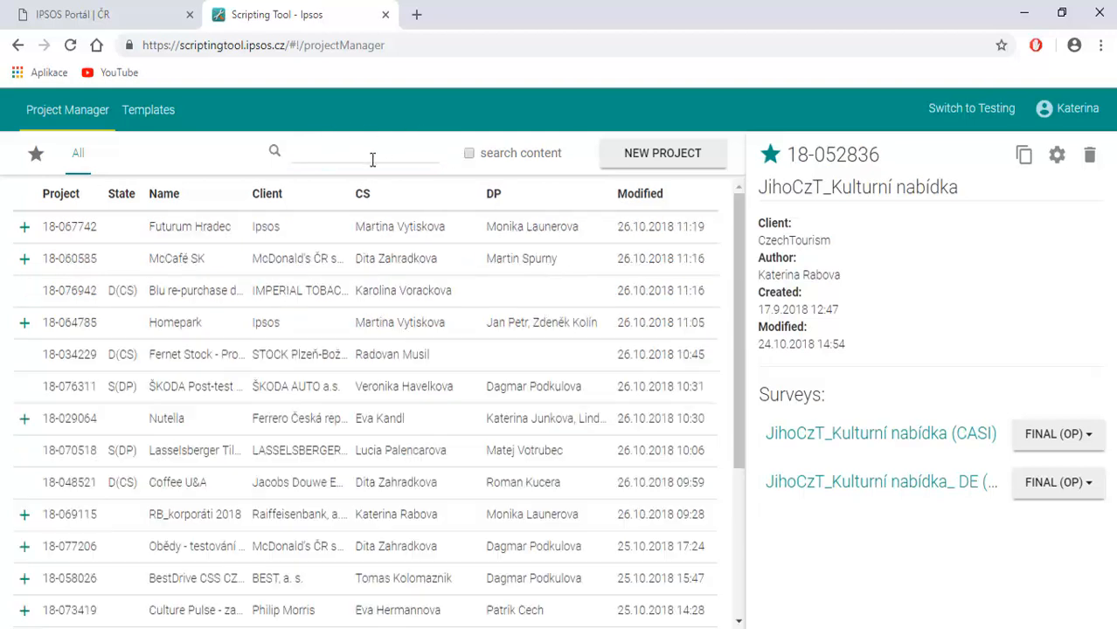
Search within the content of all projects for the phrase "do jaké míry".
{"action": "left_click", "coordinate": [469, 153]}
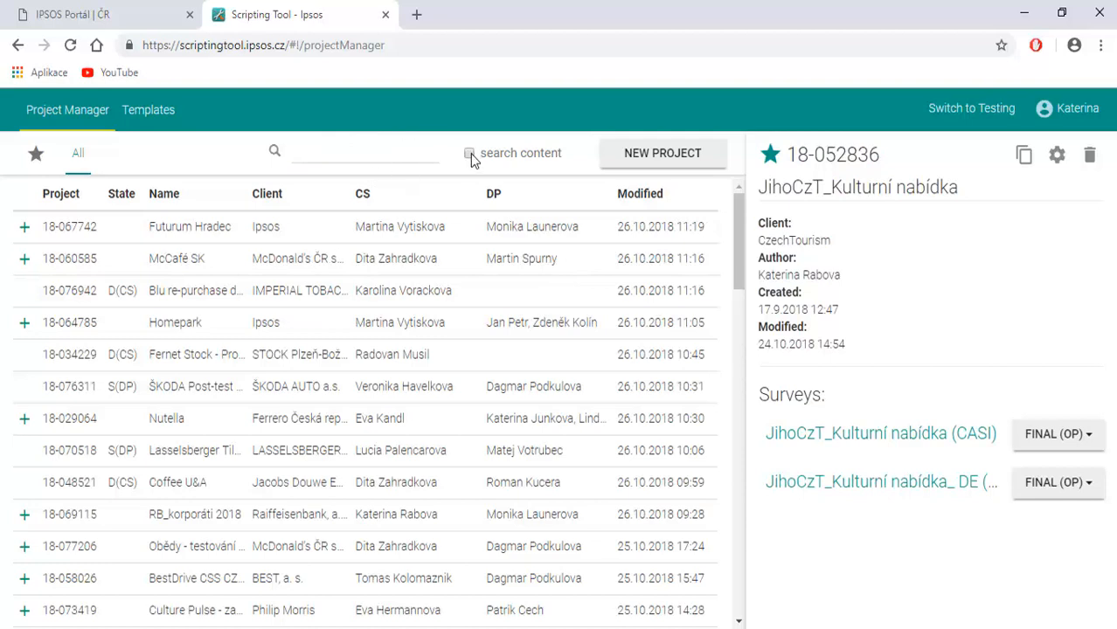
{"action": "left_click", "coordinate": [345, 151]}
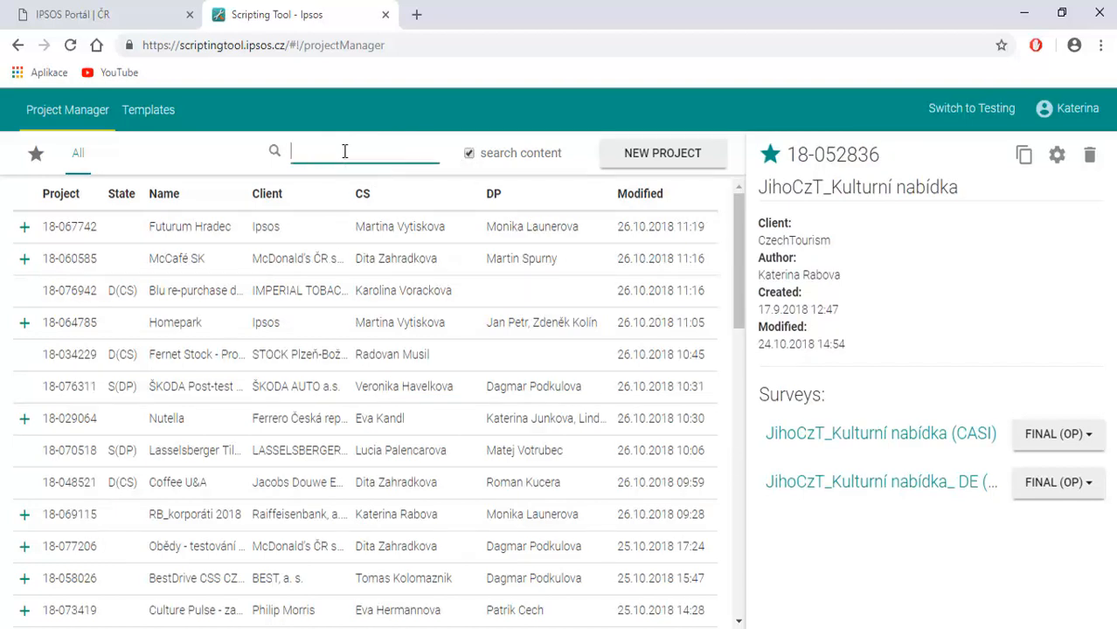
{"action": "type", "text": "do jaké míry"}
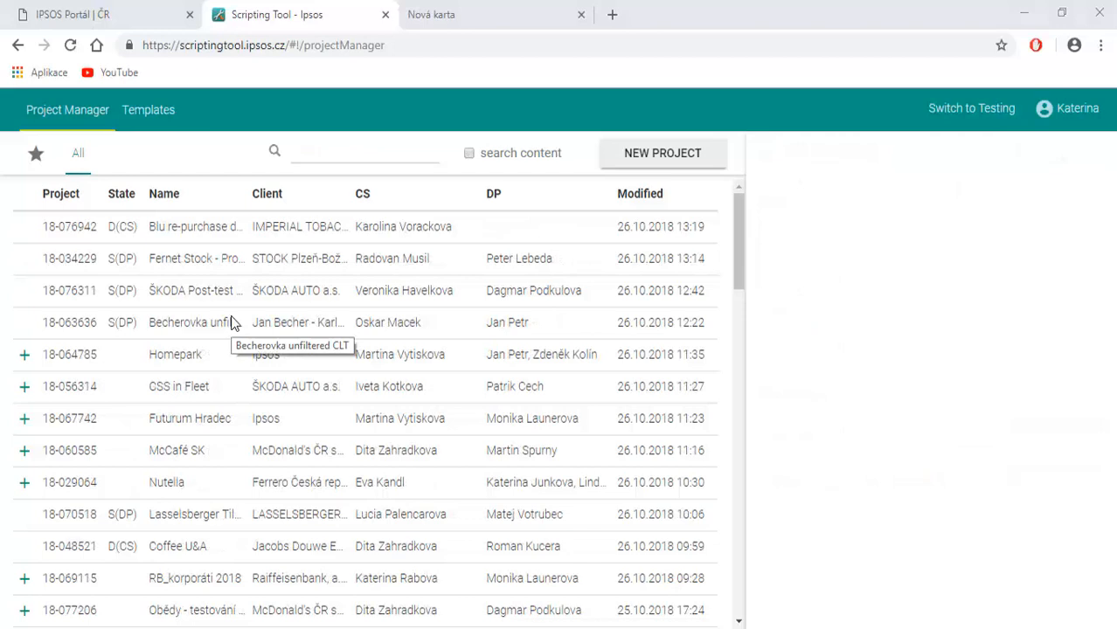
Show the ŠKODA Post-test Výročí project, preview question Q4 of its CASI survey and copy the question.
{"action": "left_click", "coordinate": [242, 295]}
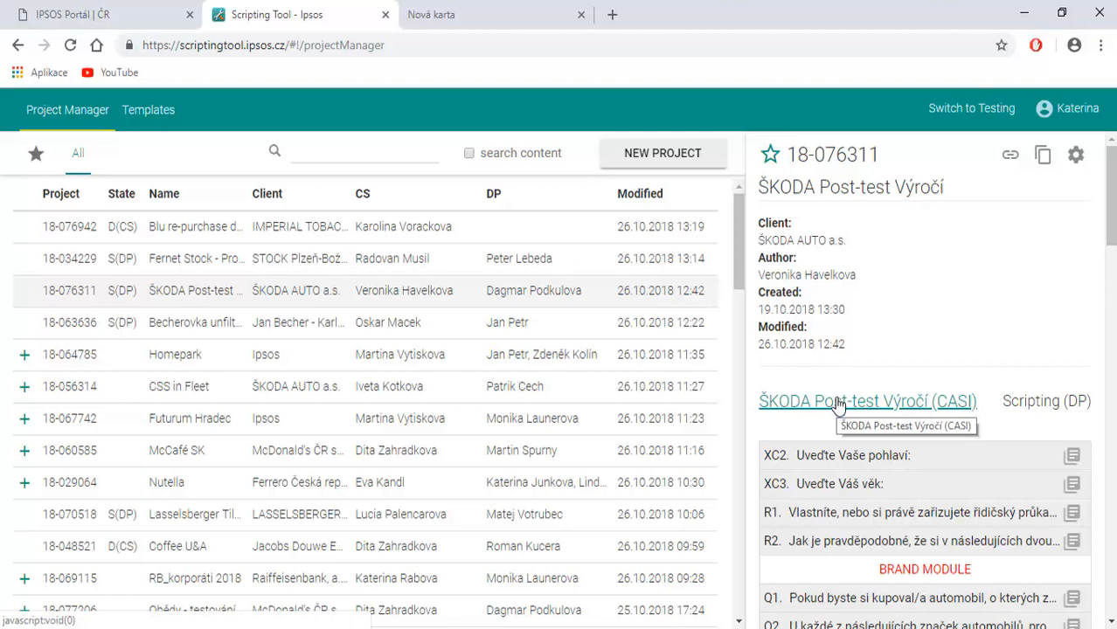
{"action": "scroll", "coordinate": [837, 419], "scroll_direction": "down", "scroll_amount": 2}
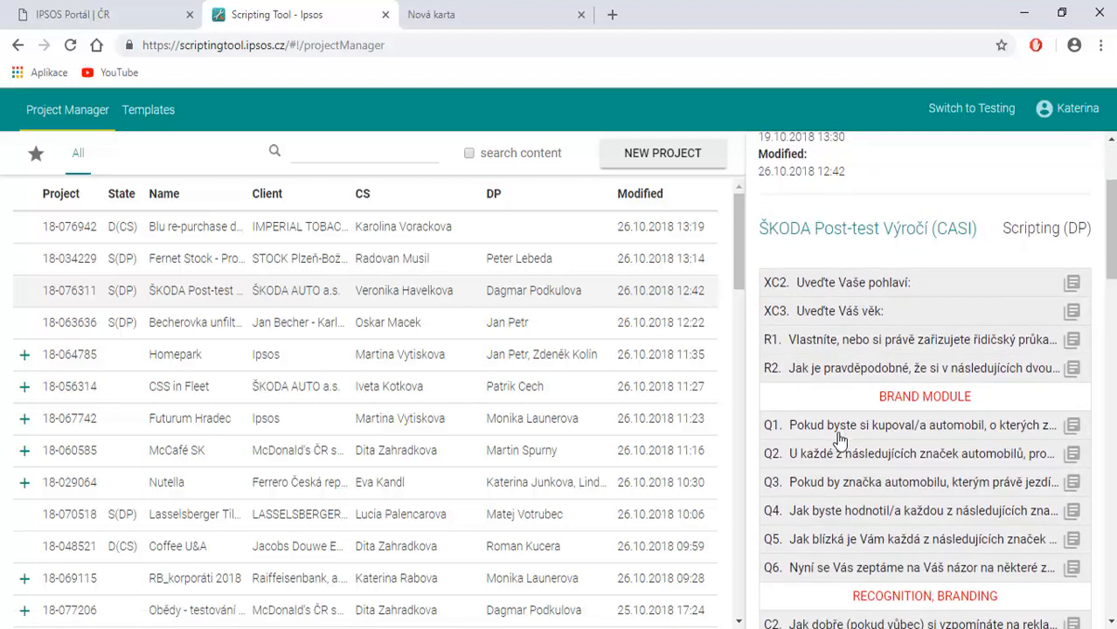
{"action": "scroll", "coordinate": [839, 440], "scroll_direction": "down", "scroll_amount": 1}
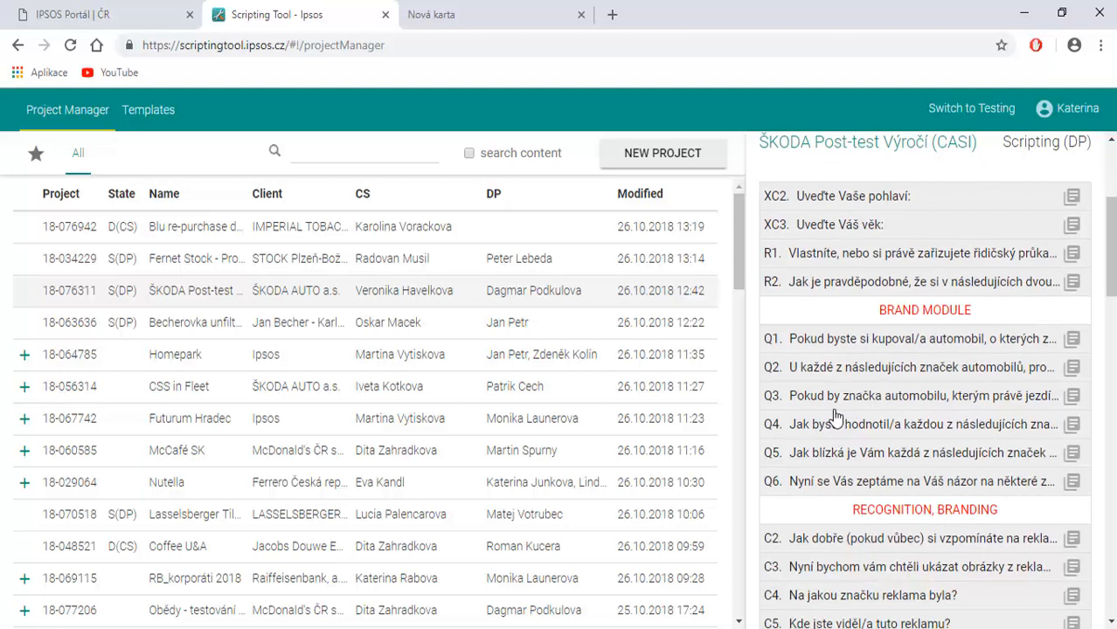
{"action": "left_click", "coordinate": [839, 431]}
{"action": "scroll", "coordinate": [841, 430], "scroll_direction": "down", "scroll_amount": 1}
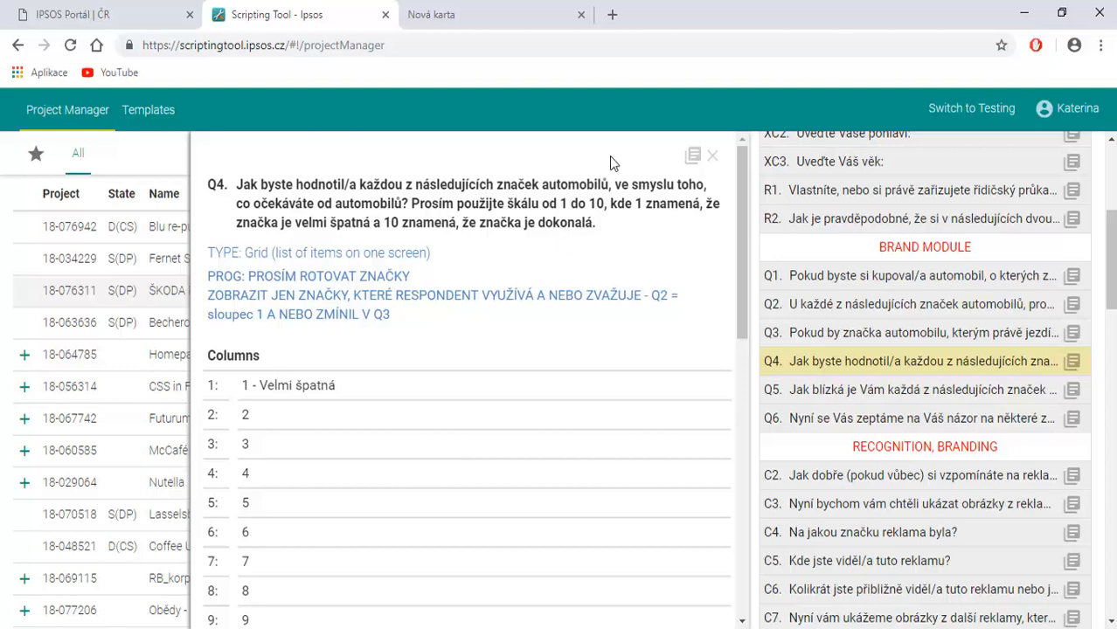
{"action": "left_click", "coordinate": [692, 162]}
{"action": "scroll", "coordinate": [874, 542], "scroll_direction": "up", "scroll_amount": 4}
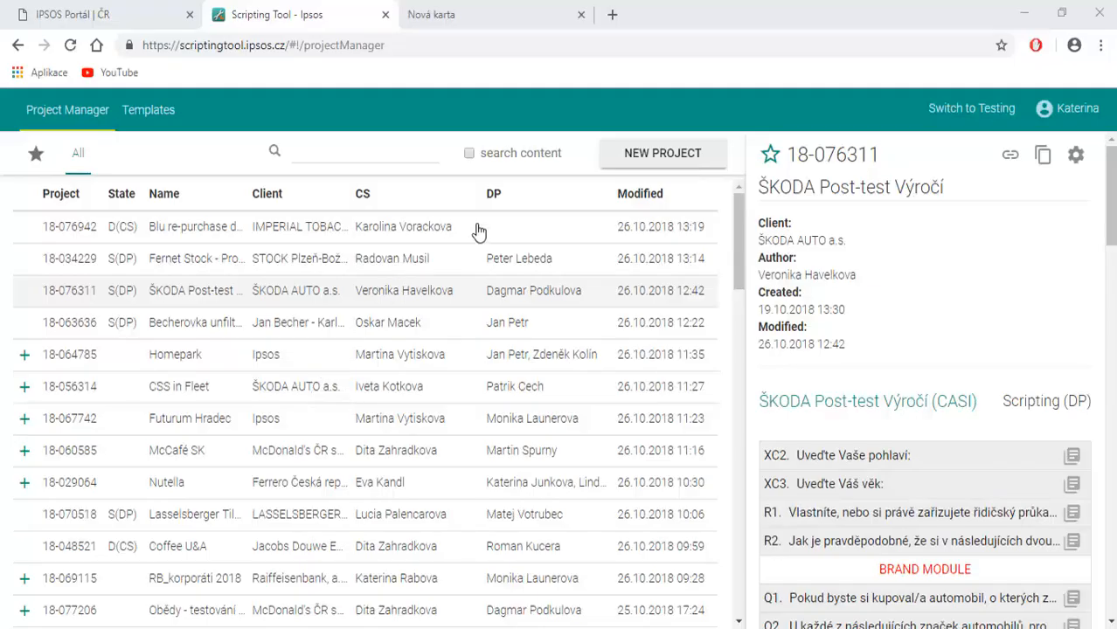
Start a new empty project, first viewing the available templates and existing projects as possible starting points.
{"action": "left_click", "coordinate": [629, 166]}
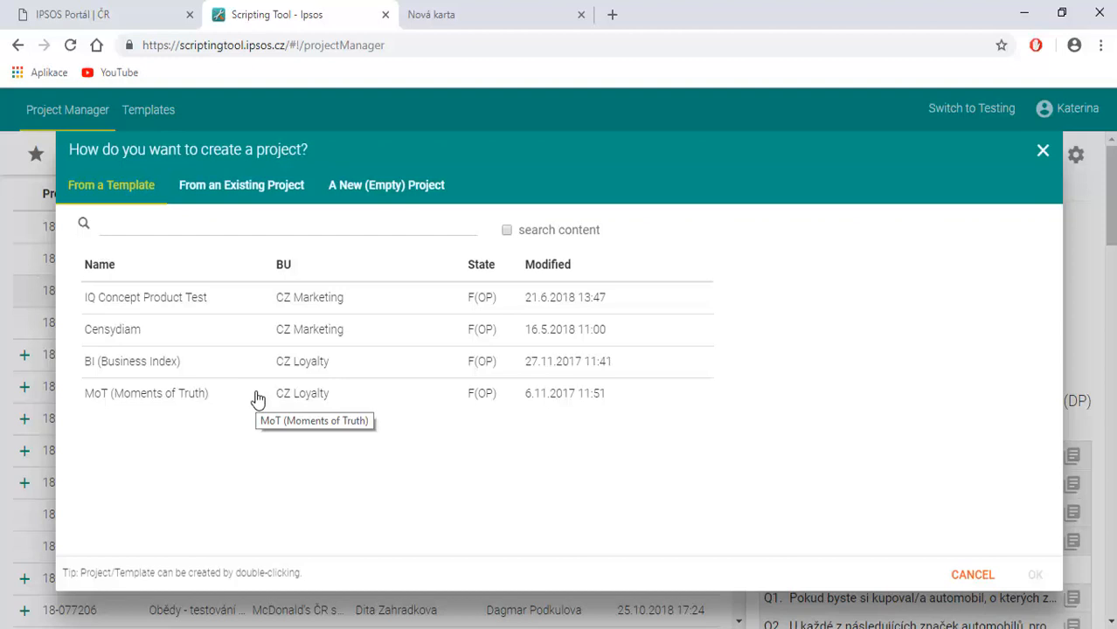
{"action": "left_click", "coordinate": [209, 199]}
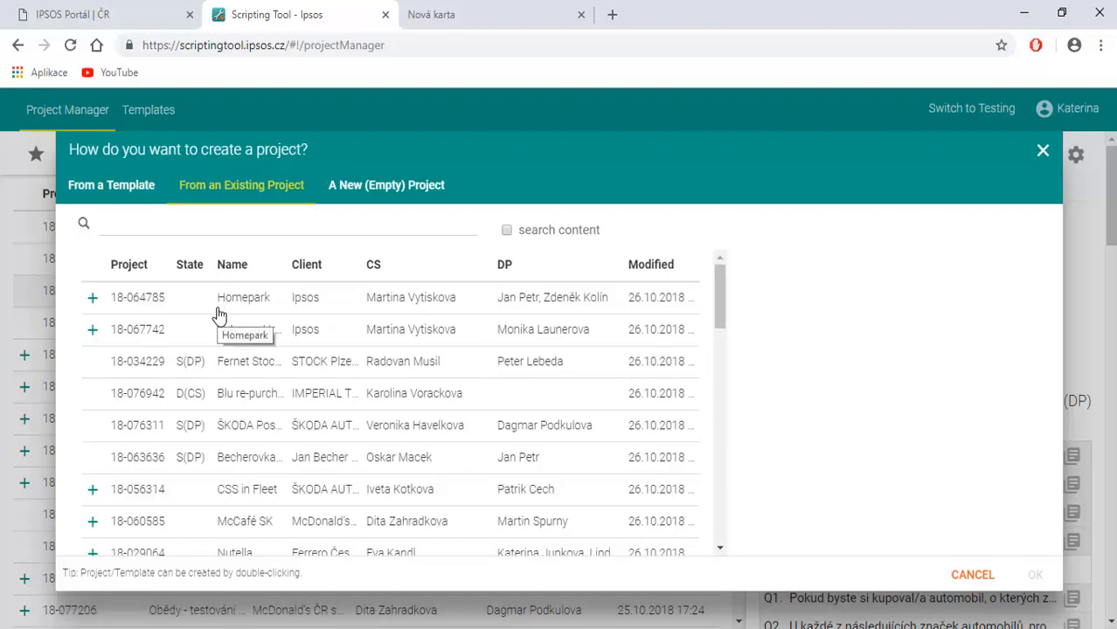
{"action": "left_click", "coordinate": [374, 194]}
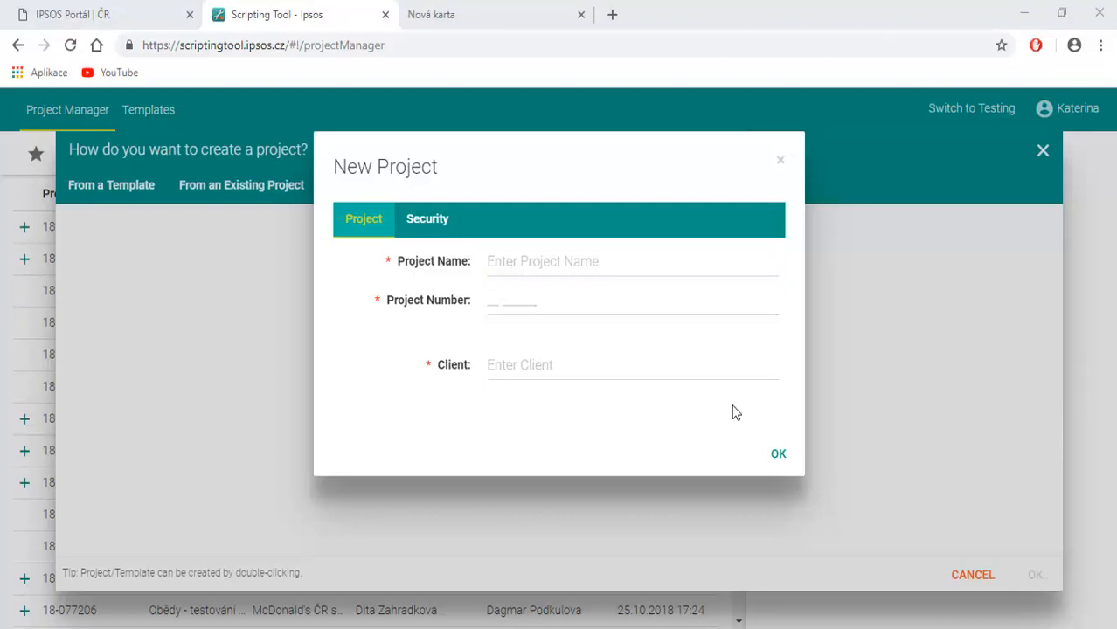
Name the new project školení and set its project number to 18-077232.
{"action": "left_click", "coordinate": [541, 253]}
{"action": "type", "text": "Skolení"}
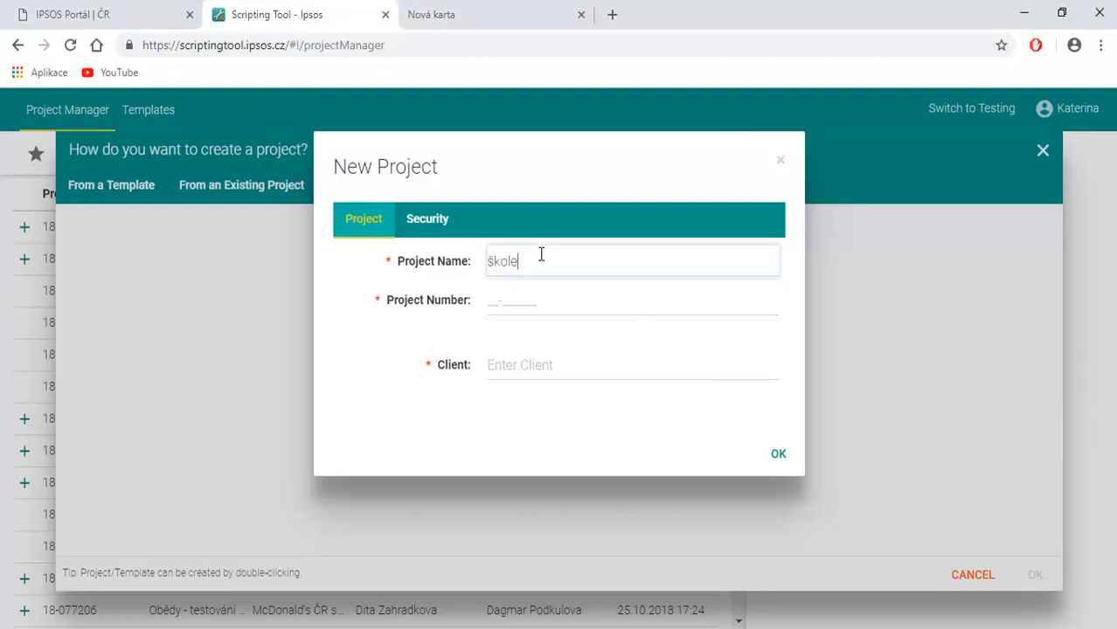
{"action": "left_click", "coordinate": [495, 298]}
{"action": "type", "text": "18-077232"}
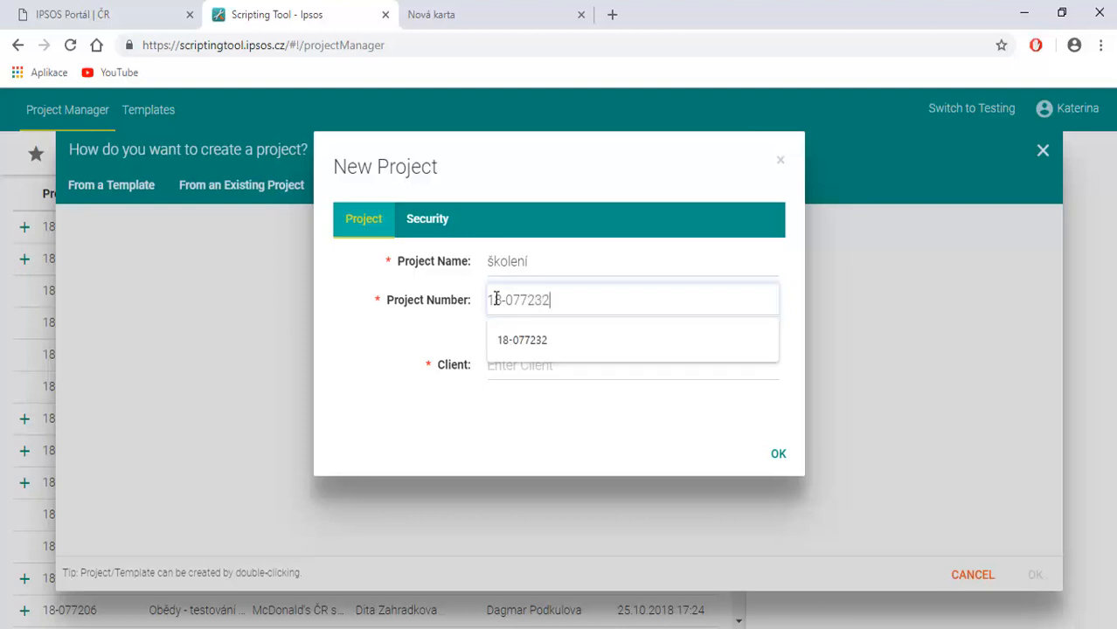
{"action": "left_click", "coordinate": [514, 340]}
Set Raiffeisenbank, a.s. as the new project's client.
{"action": "left_click", "coordinate": [509, 369]}
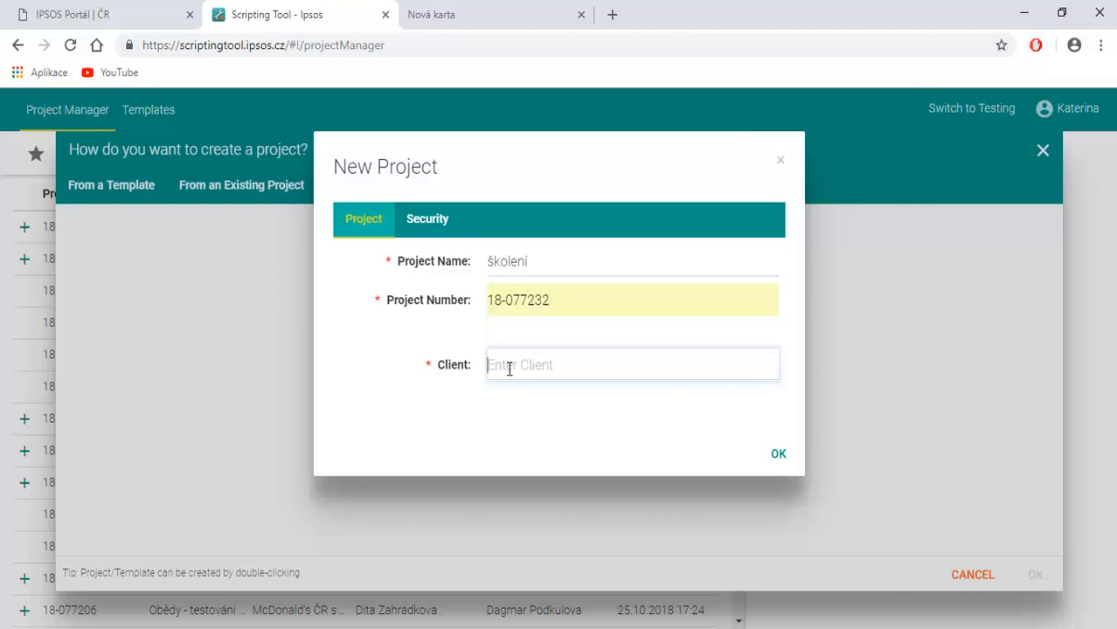
{"action": "type", "text": "raiff"}
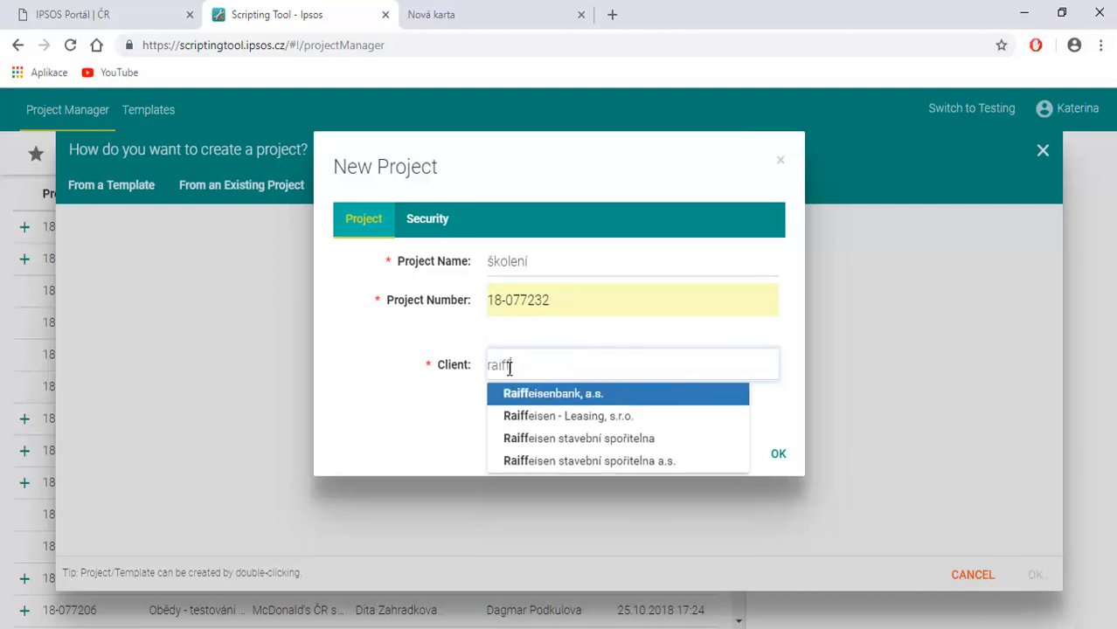
{"action": "left_click", "coordinate": [517, 396]}
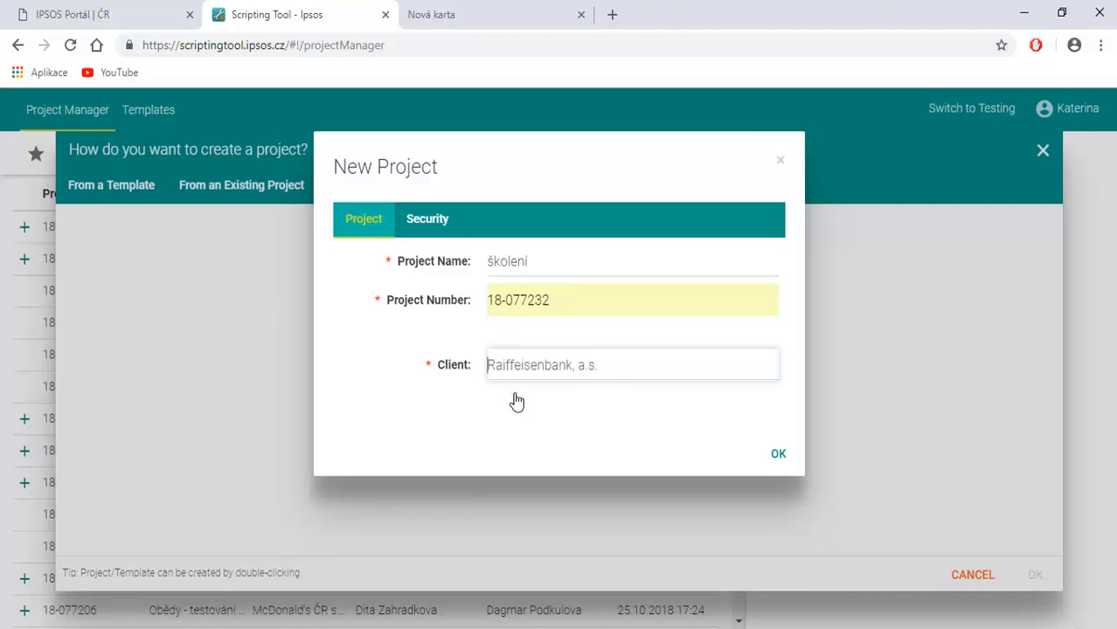
Give a colleague and the CZ Marketing group access to the new project and create it.
{"action": "left_click", "coordinate": [428, 220]}
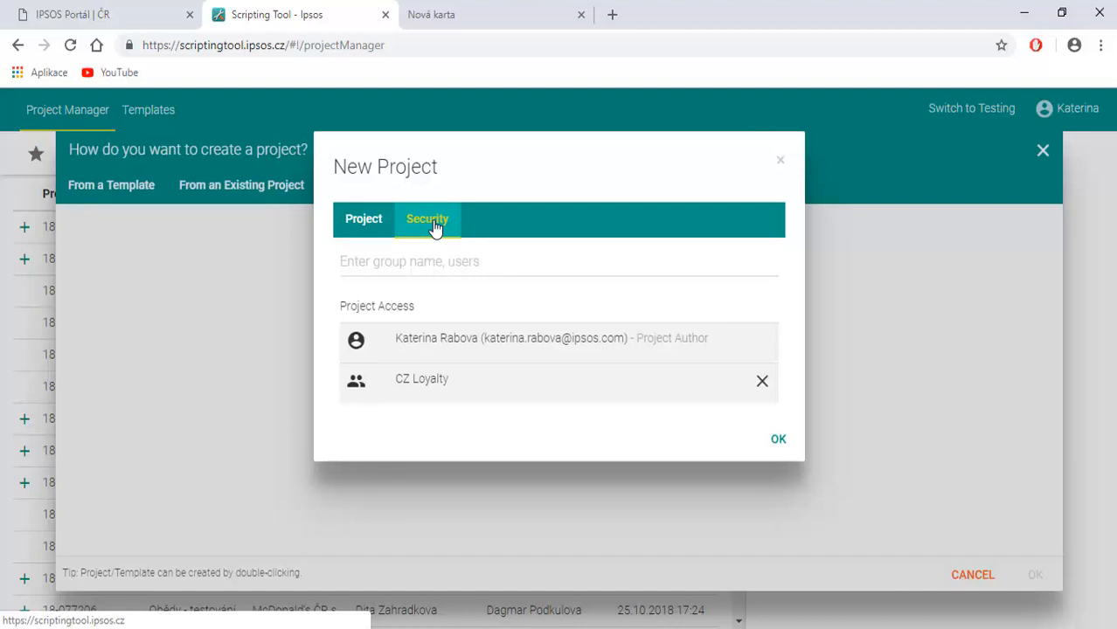
{"action": "left_click", "coordinate": [401, 270]}
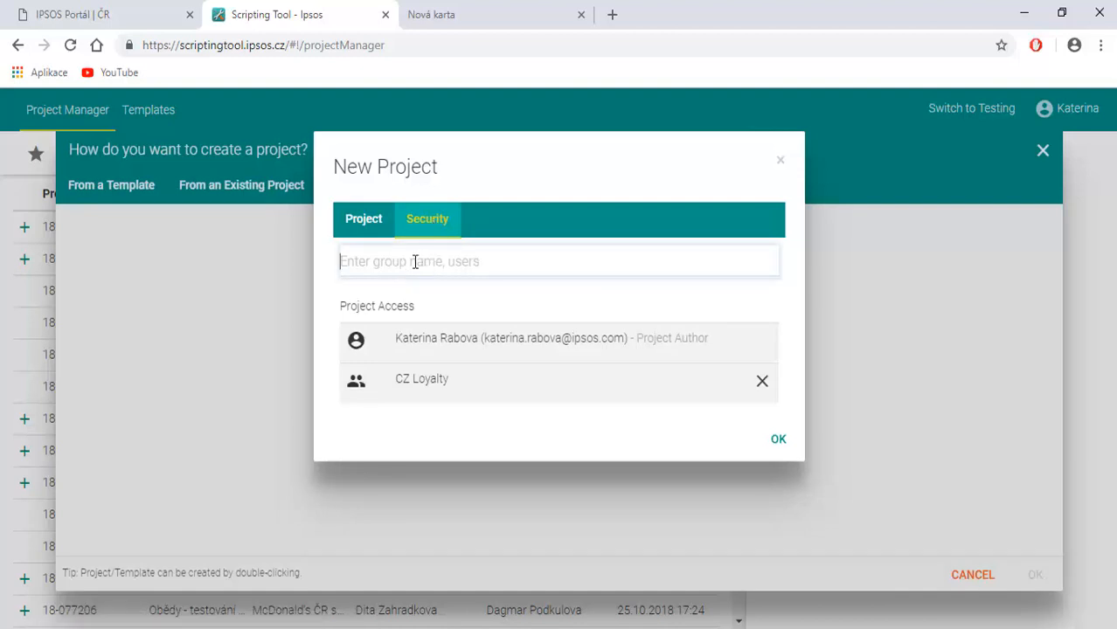
{"action": "type", "text": "mil"}
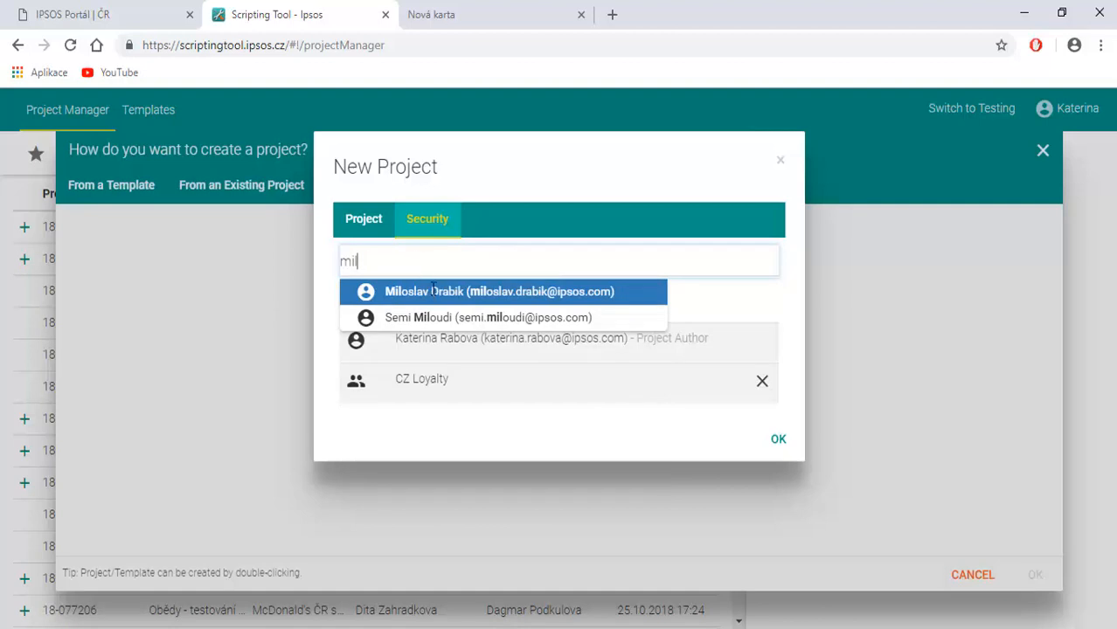
{"action": "left_click", "coordinate": [433, 291]}
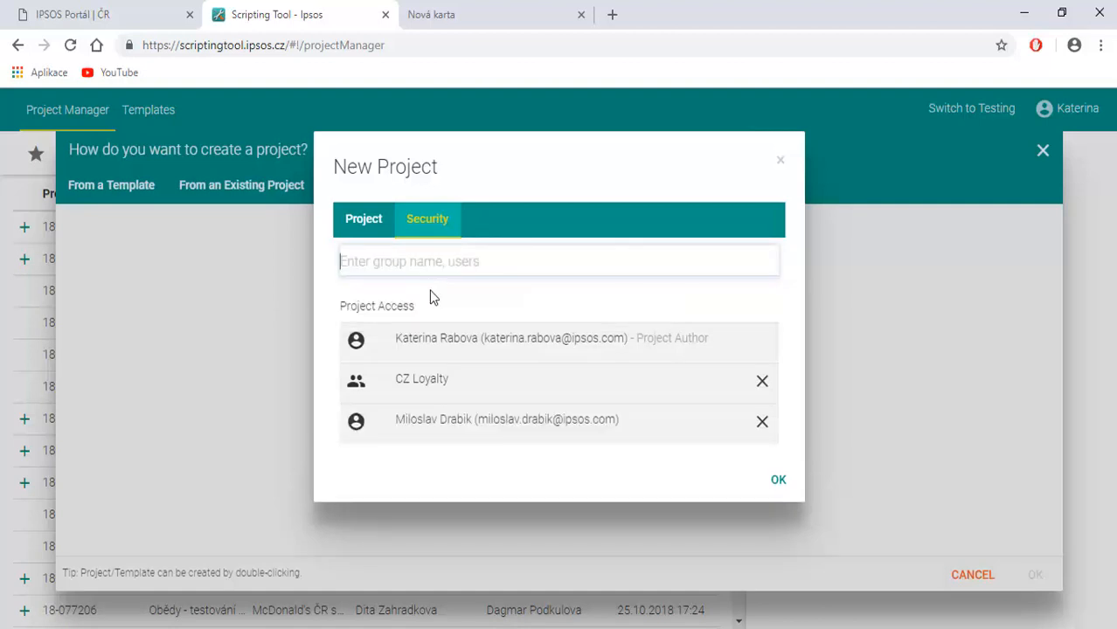
{"action": "type", "text": "mark"}
{"action": "left_click", "coordinate": [431, 292]}
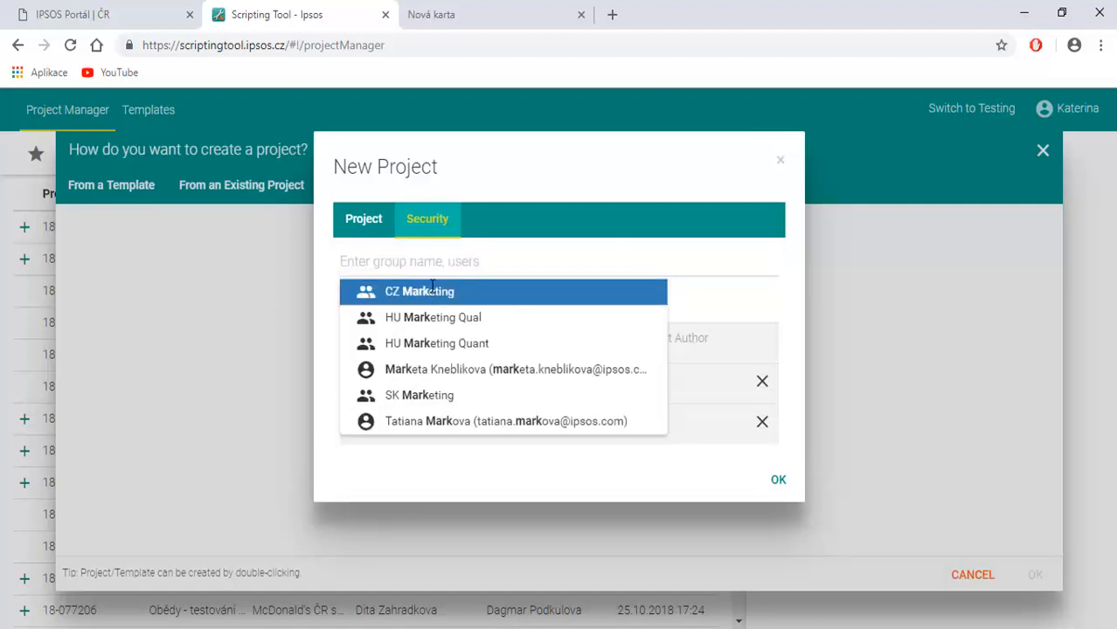
{"action": "left_click", "coordinate": [778, 520]}
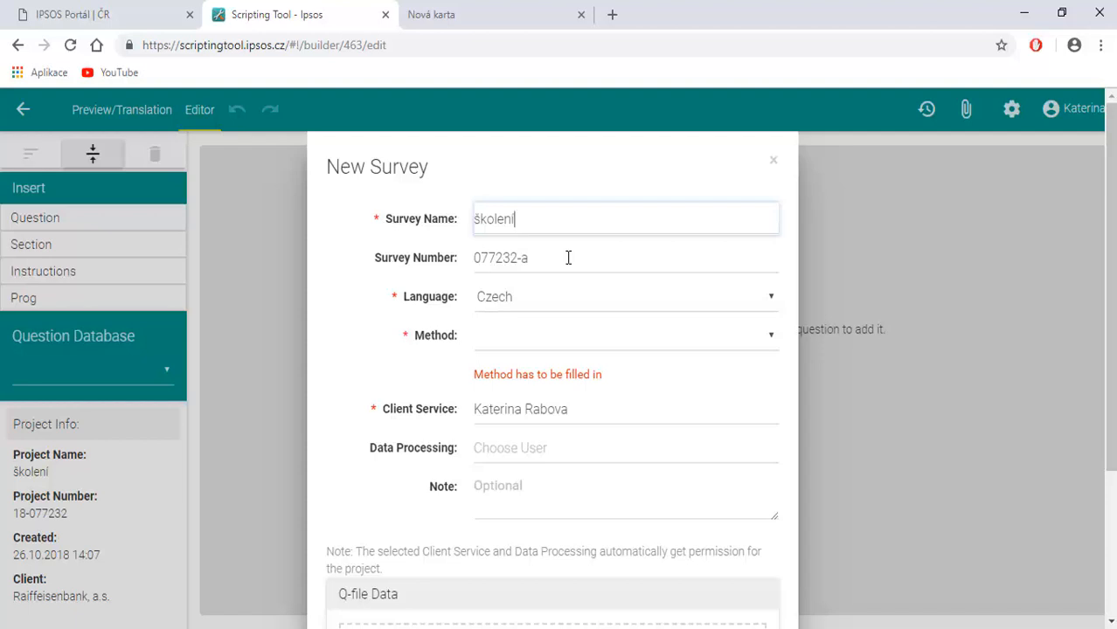
Set the new survey's method to CATI, assign a data processing user and save the survey.
{"action": "left_click", "coordinate": [551, 334]}
{"action": "left_click", "coordinate": [521, 377]}
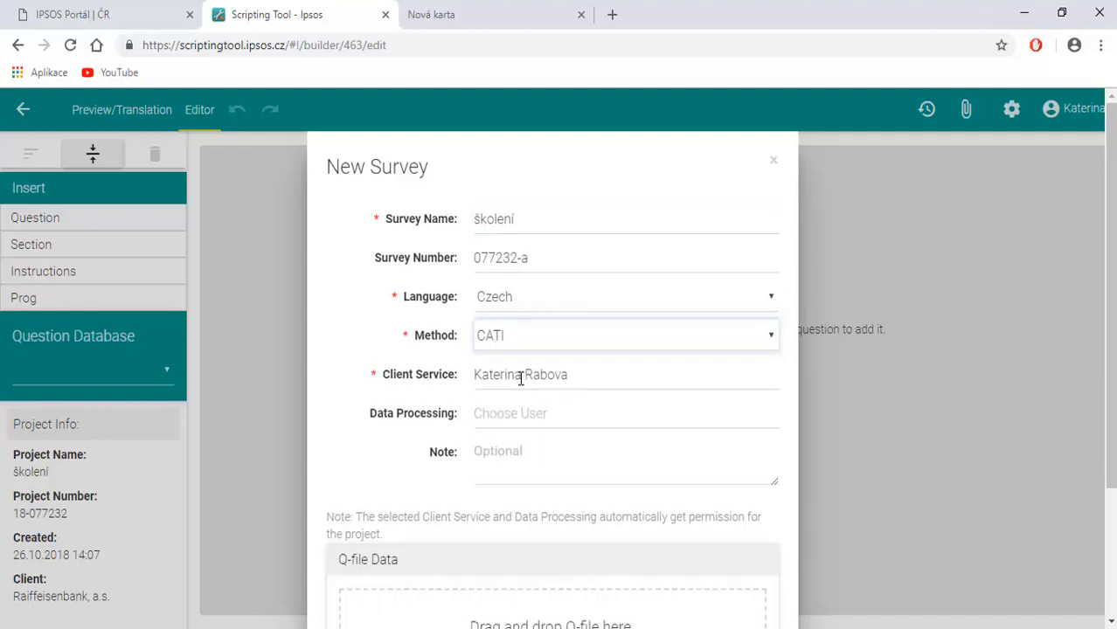
{"action": "left_click", "coordinate": [508, 414]}
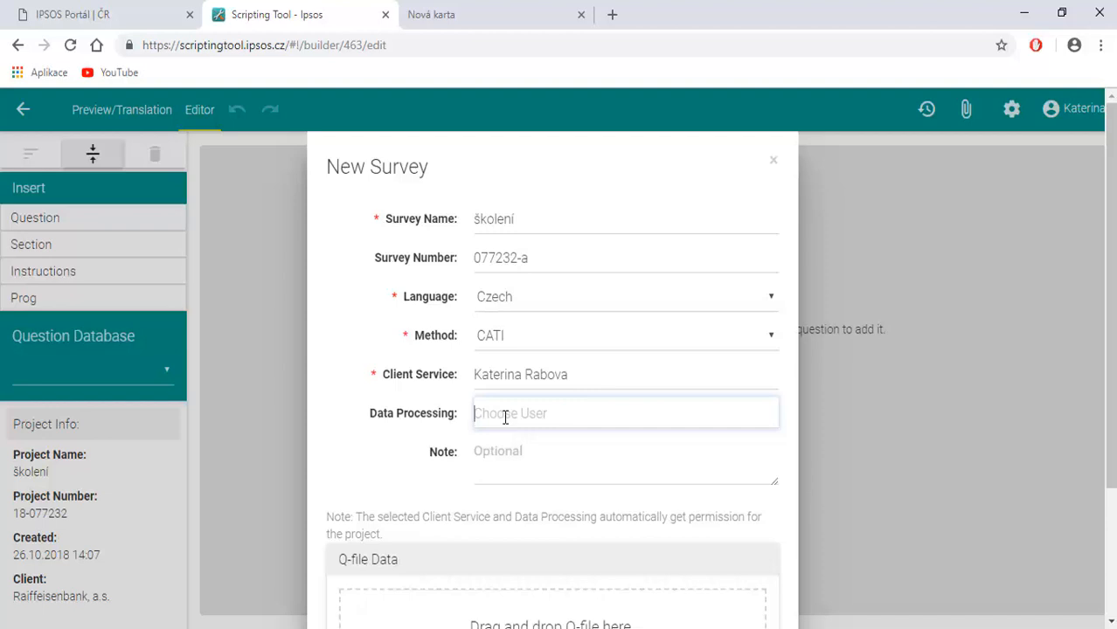
{"action": "type", "text": "lin"}
{"action": "left_click", "coordinate": [523, 446]}
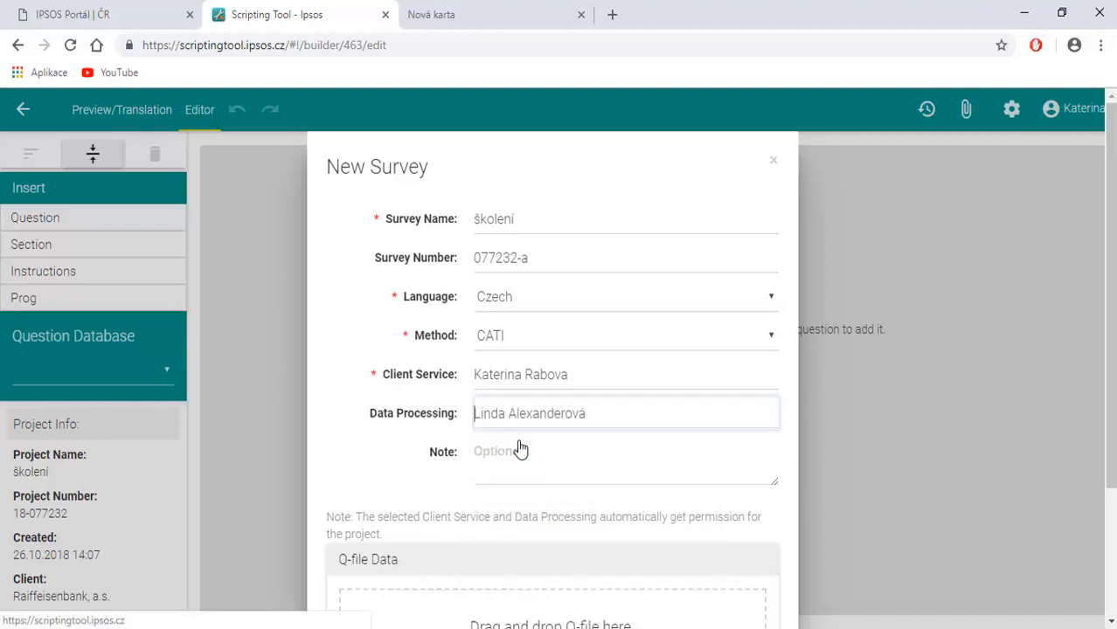
{"action": "scroll", "coordinate": [520, 445], "scroll_direction": "down", "scroll_amount": 2}
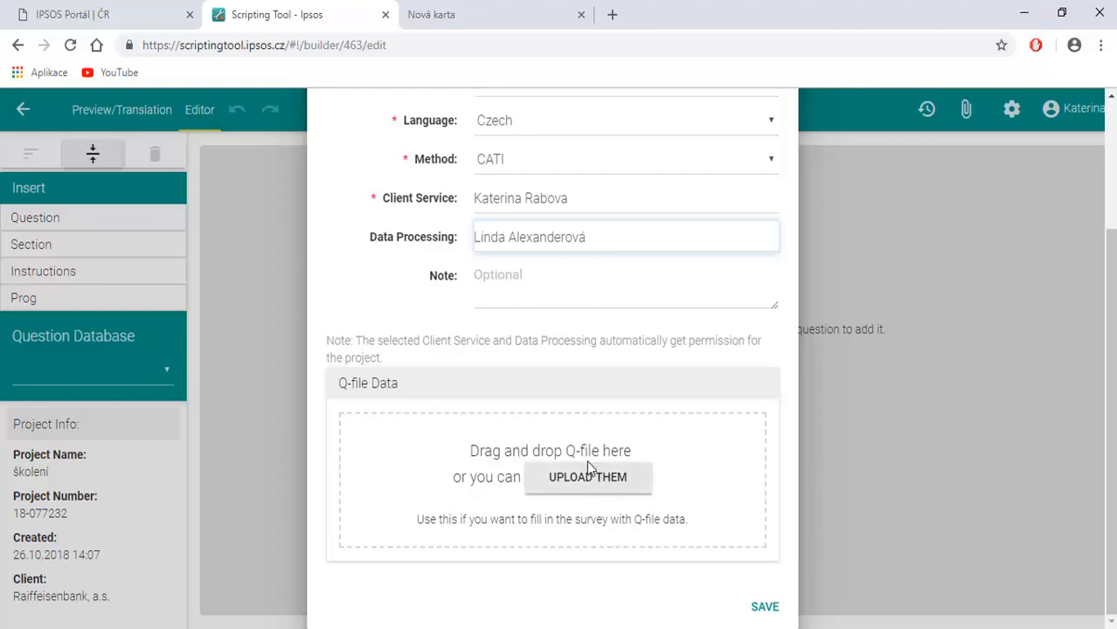
{"action": "left_click", "coordinate": [763, 609]}
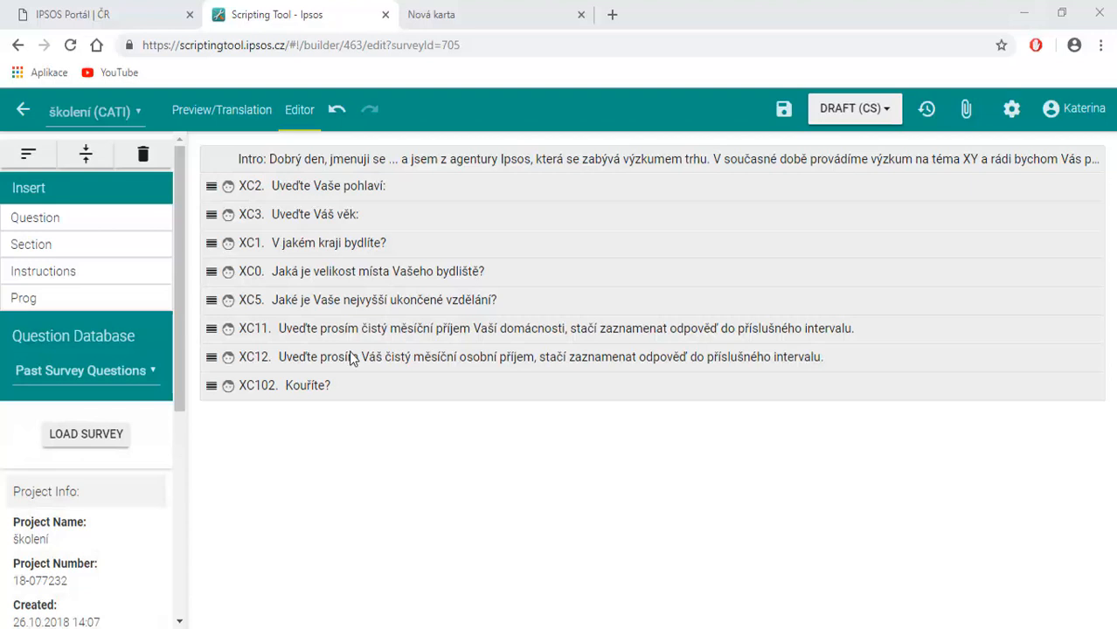
Hide the age question XC3 in the survey and collapse all questions.
{"action": "left_click", "coordinate": [322, 216]}
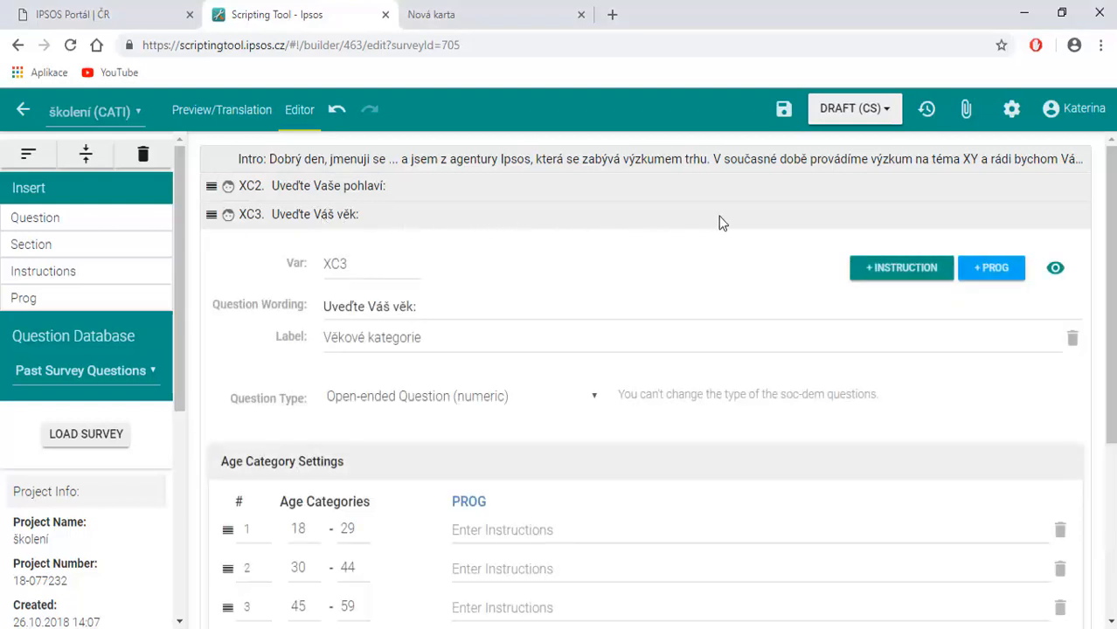
{"action": "left_click", "coordinate": [1056, 268]}
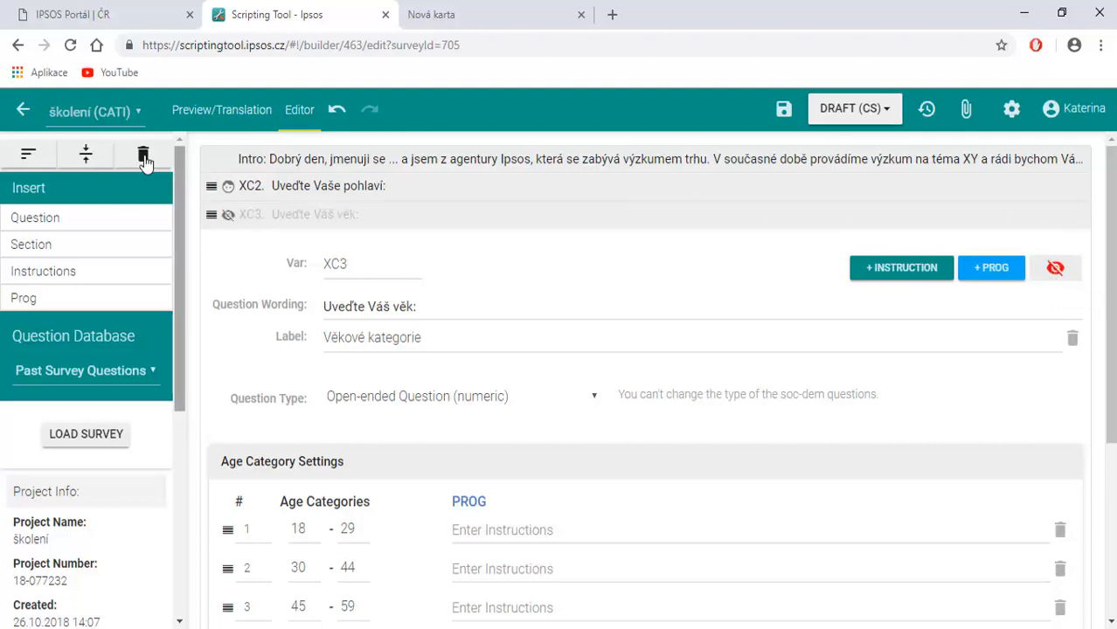
{"action": "left_click", "coordinate": [85, 155]}
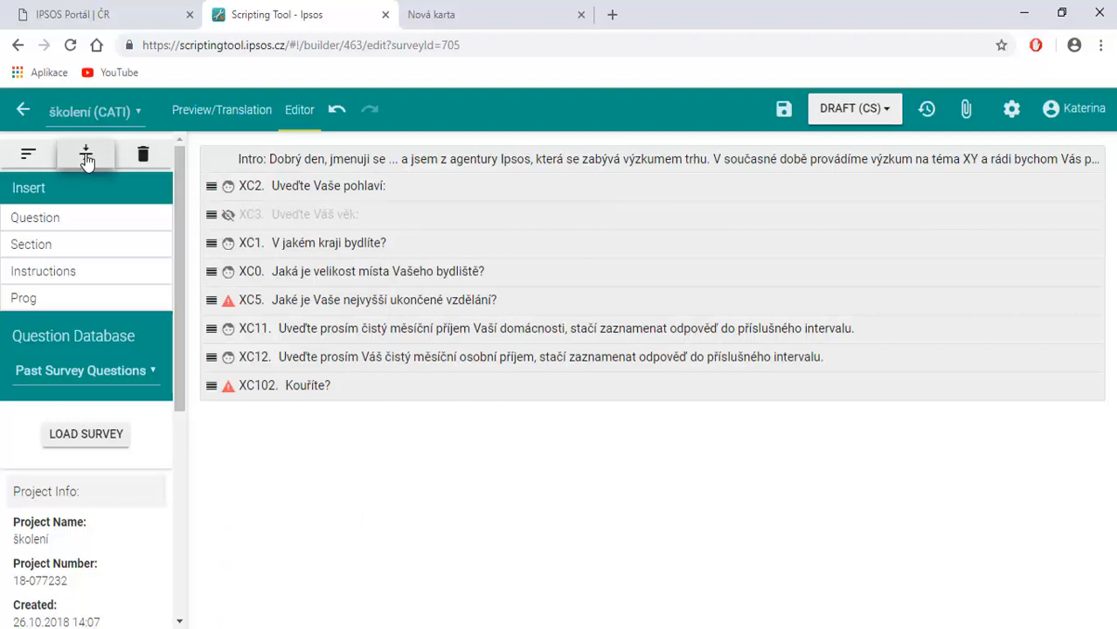
Insert a section, an instructions block, a prog block and a new question below the smoking question XC102.
{"action": "left_click_drag", "start_coordinate": [30, 243], "coordinate": [230, 425]}
{"action": "left_click_drag", "start_coordinate": [43, 271], "coordinate": [274, 598]}
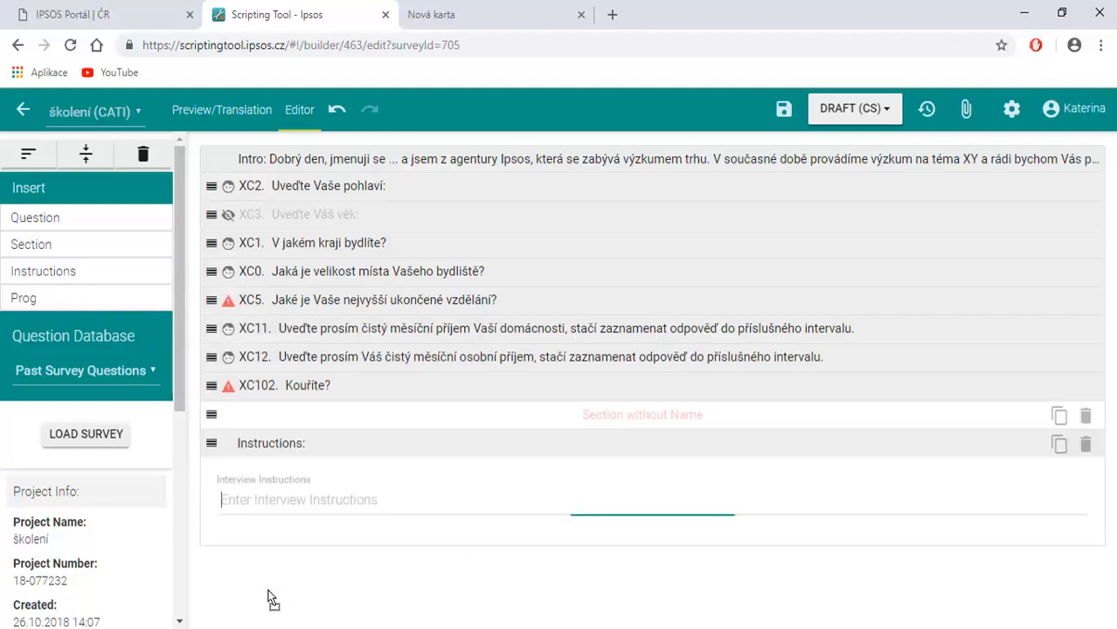
{"action": "left_click_drag", "start_coordinate": [34, 309], "coordinate": [262, 560]}
{"action": "left_click_drag", "start_coordinate": [29, 217], "coordinate": [234, 601]}
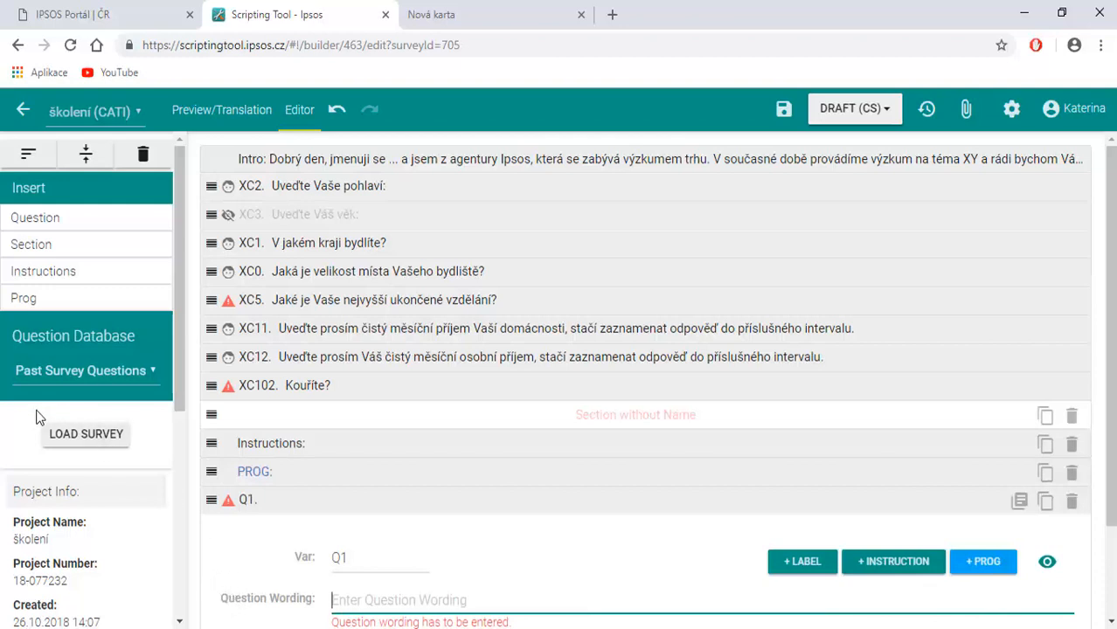
Set the question database source to Clipboard.
{"action": "left_click", "coordinate": [87, 371]}
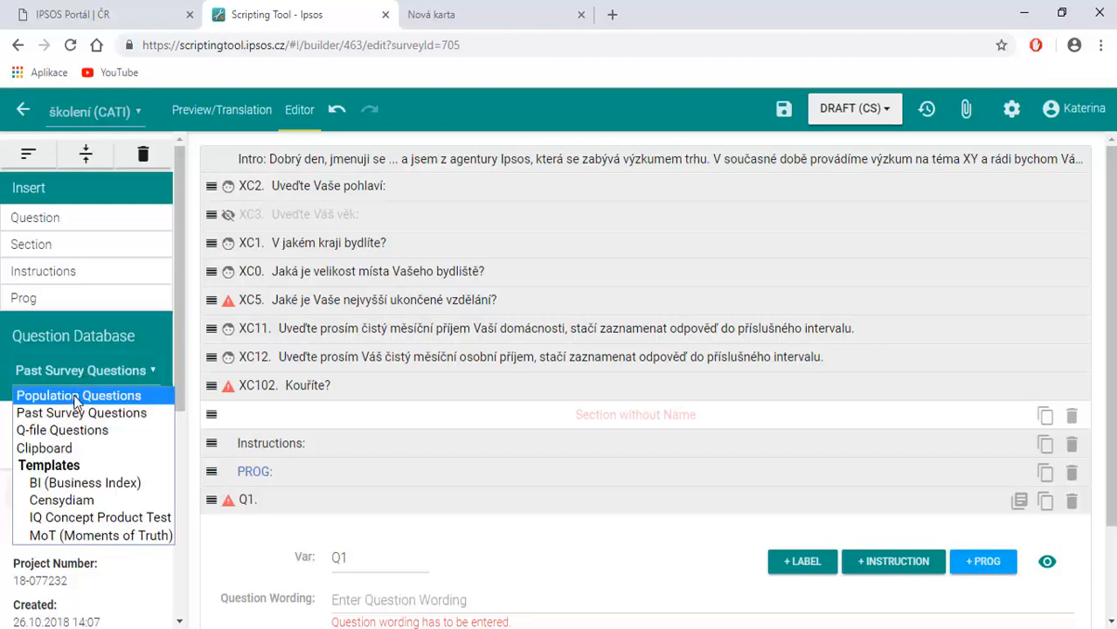
{"action": "left_click", "coordinate": [56, 447]}
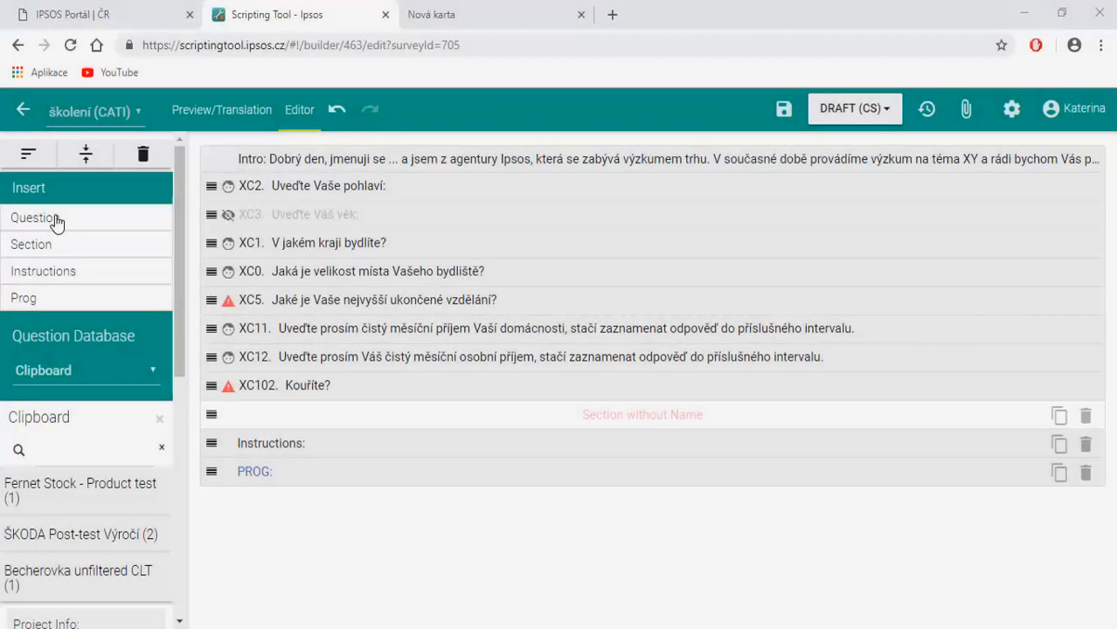
{"action": "left_click_drag", "start_coordinate": [55, 223], "coordinate": [315, 511]}
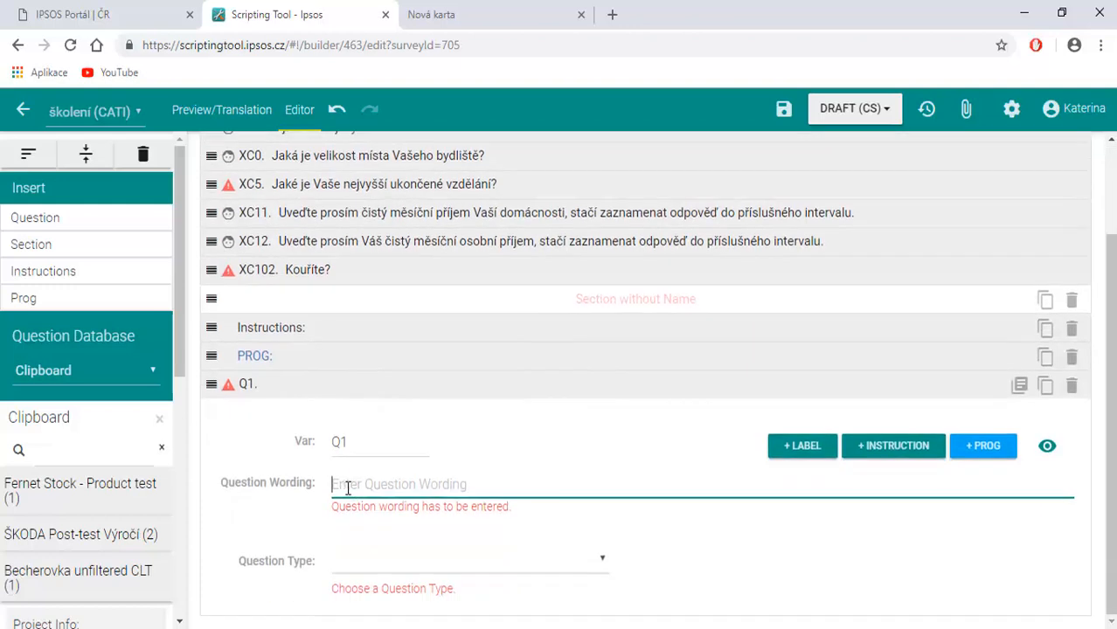
Set Q1's question type to Single Answer and add programmer instruction, interview instruction and label fields to it.
{"action": "left_click", "coordinate": [530, 562]}
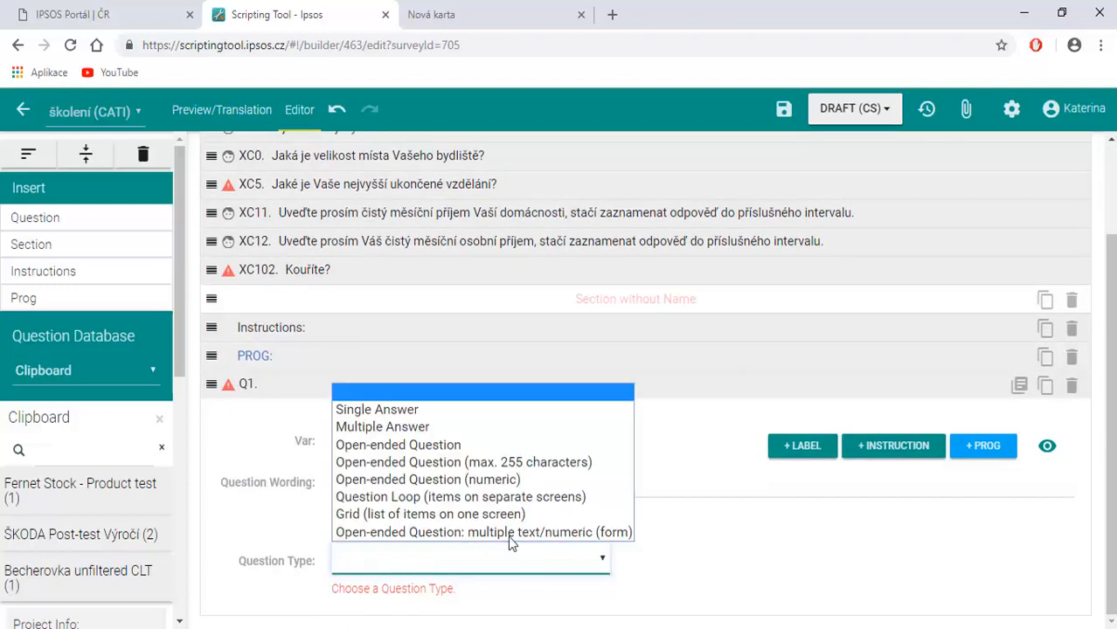
{"action": "left_click", "coordinate": [413, 416]}
{"action": "scroll", "coordinate": [538, 477], "scroll_direction": "down", "scroll_amount": 1}
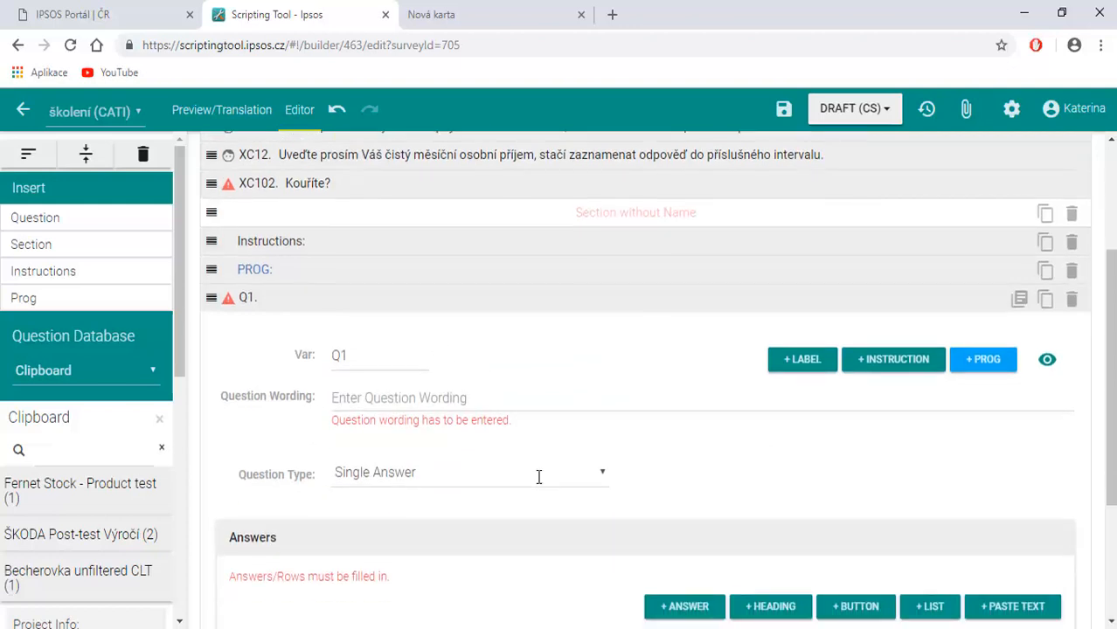
{"action": "left_click", "coordinate": [988, 371]}
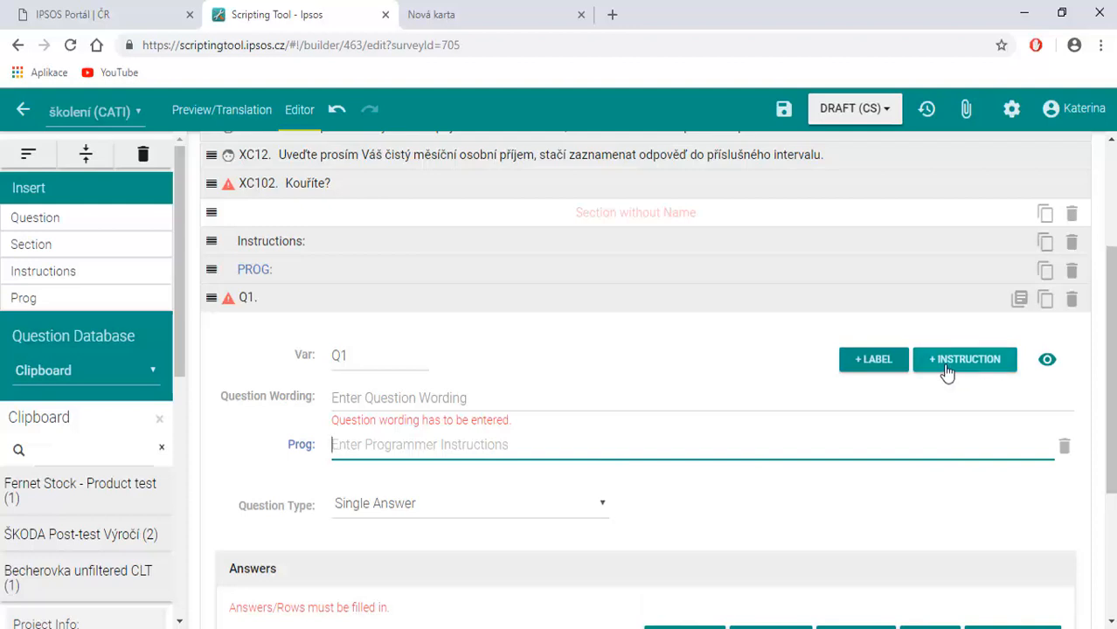
{"action": "left_click", "coordinate": [942, 369]}
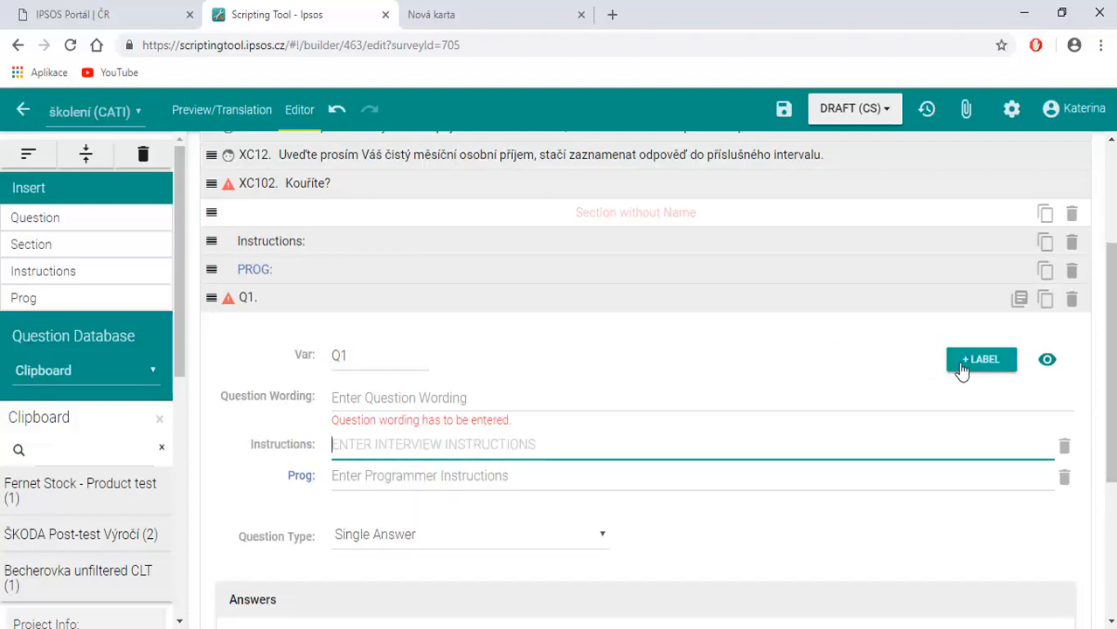
{"action": "left_click", "coordinate": [988, 366]}
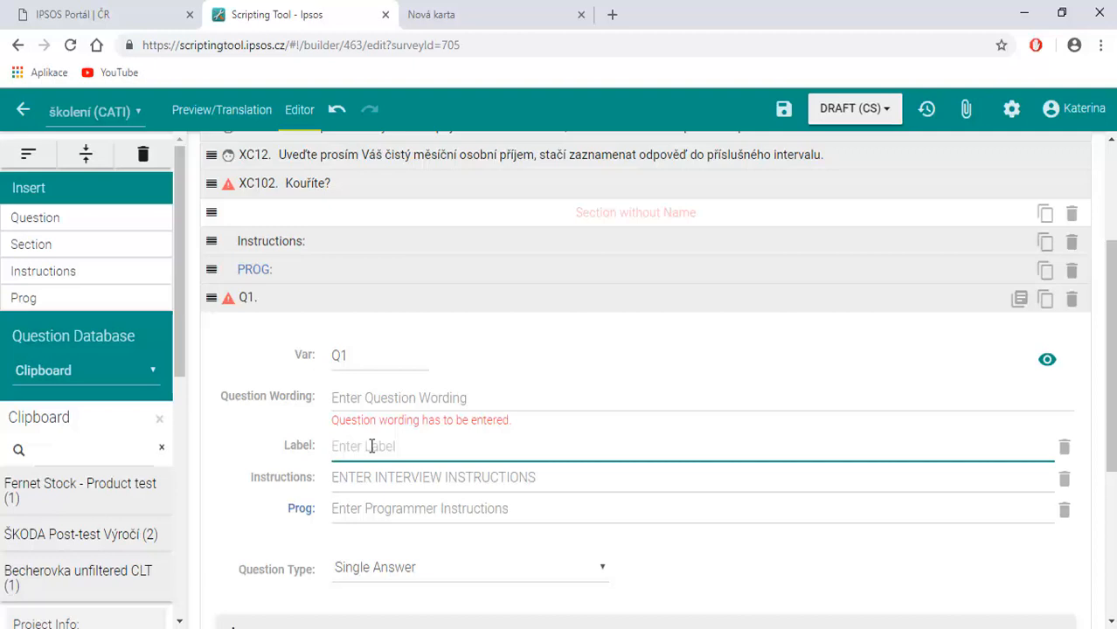
Add two blank answer rows, a heading row and a button row reading "I do not know" to Q1's answers.
{"action": "scroll", "coordinate": [371, 449], "scroll_direction": "down", "scroll_amount": 3}
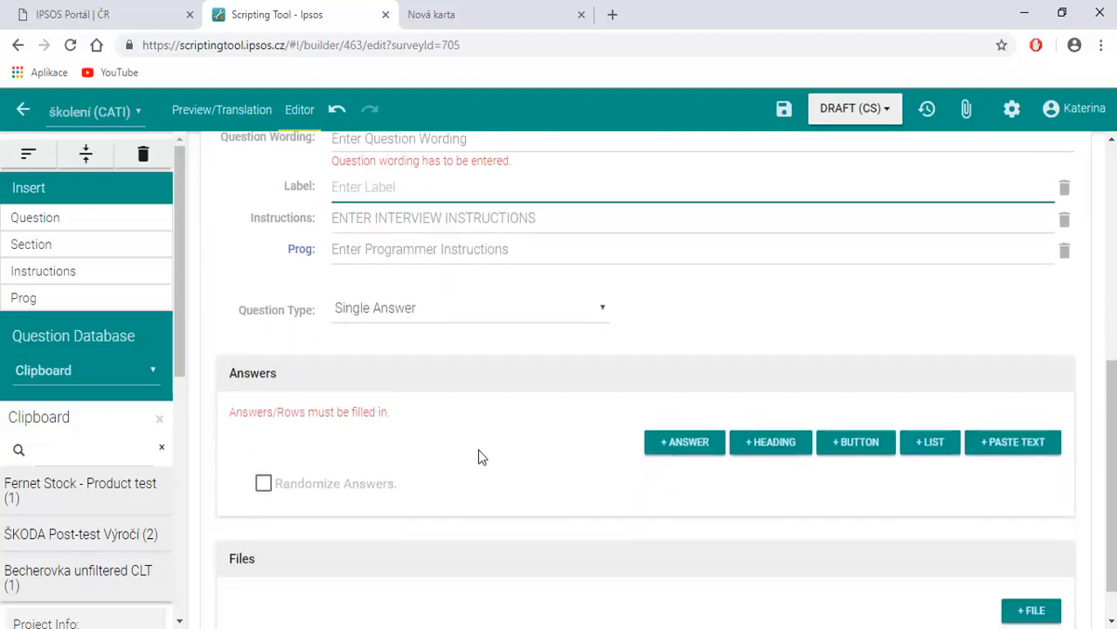
{"action": "left_click", "coordinate": [669, 447]}
{"action": "left_click", "coordinate": [676, 527]}
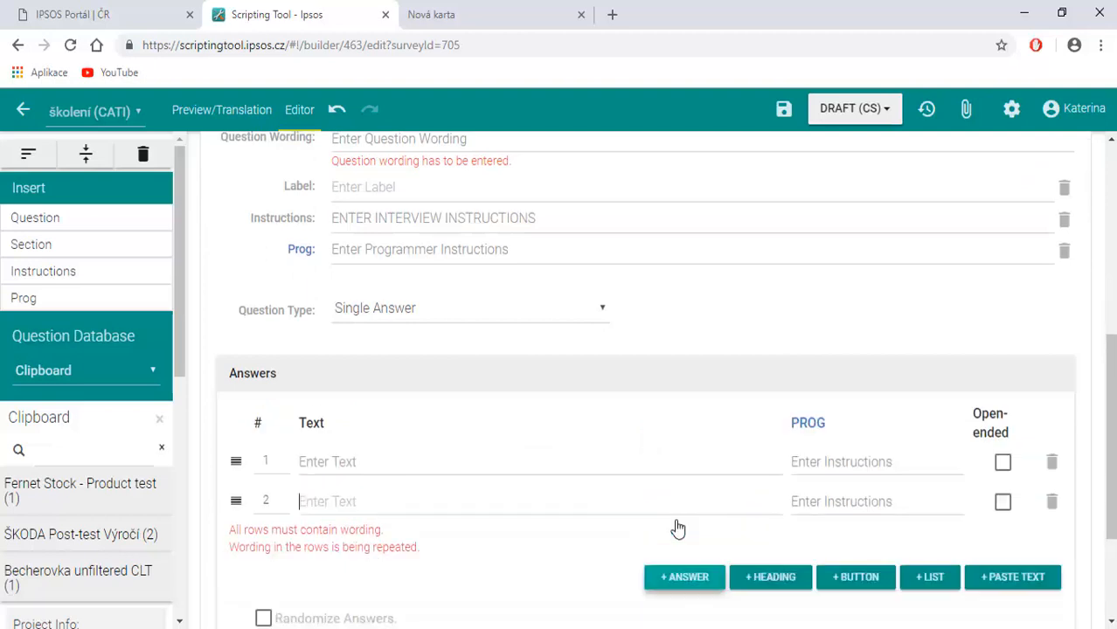
{"action": "scroll", "coordinate": [553, 544], "scroll_direction": "down", "scroll_amount": 1}
{"action": "left_click", "coordinate": [756, 495]}
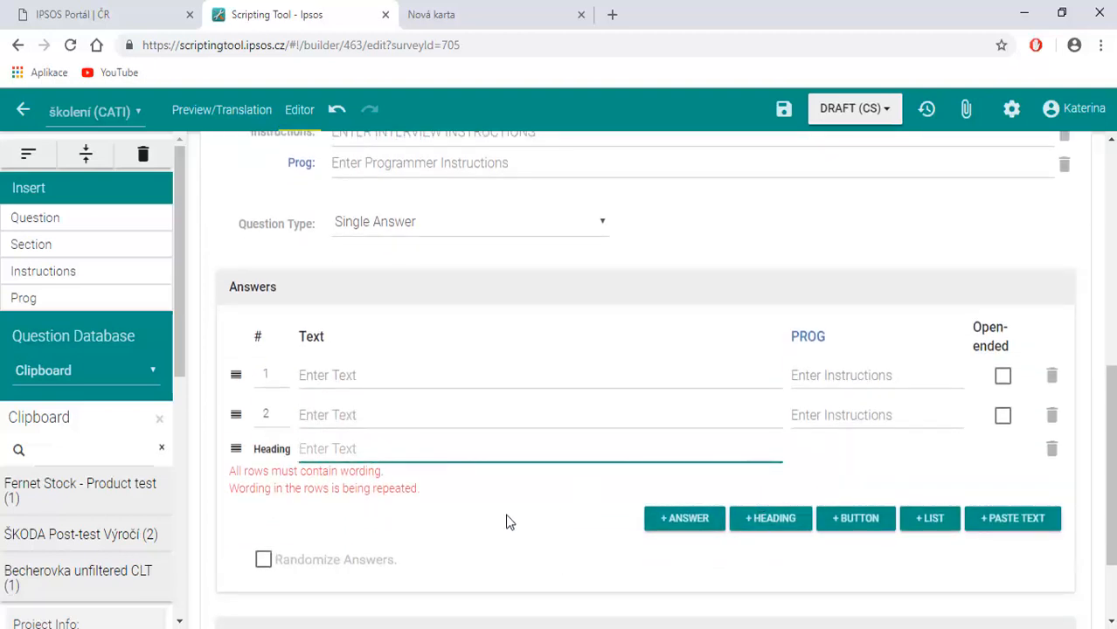
{"action": "left_click", "coordinate": [853, 518]}
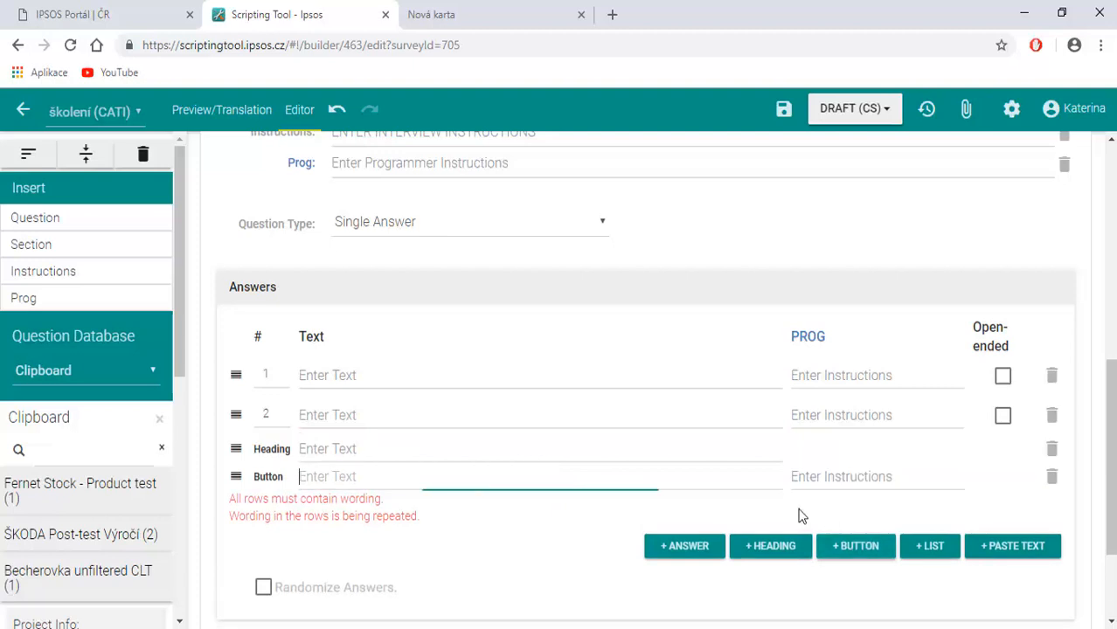
{"action": "scroll", "coordinate": [529, 516], "scroll_direction": "down", "scroll_amount": 1}
{"action": "scroll", "coordinate": [524, 515], "scroll_direction": "down", "scroll_amount": 1}
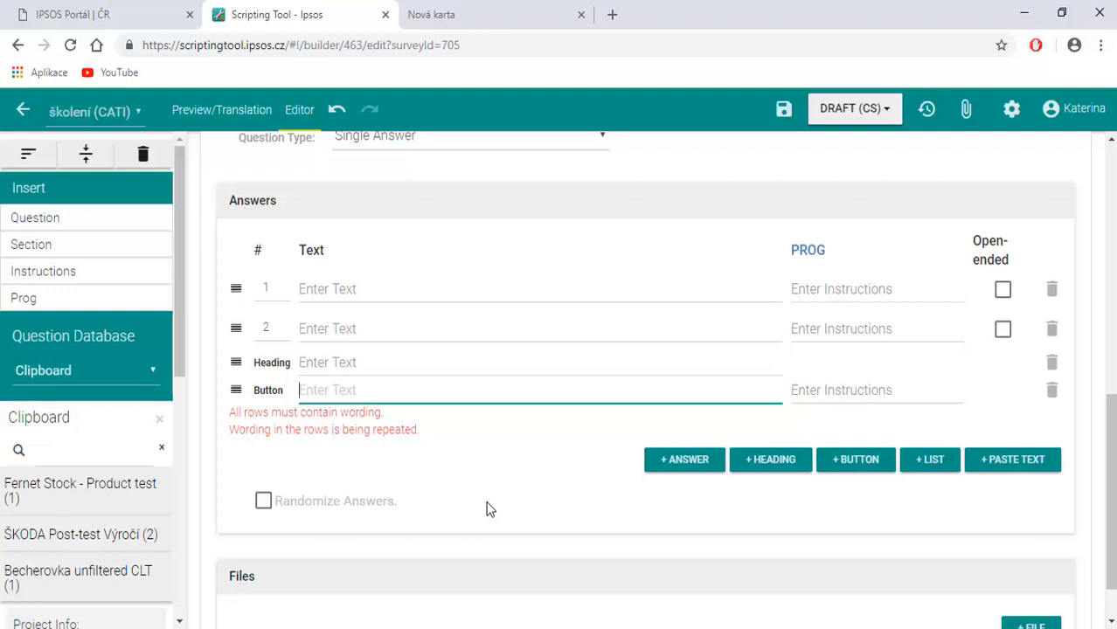
{"action": "type", "text": "I do not know"}
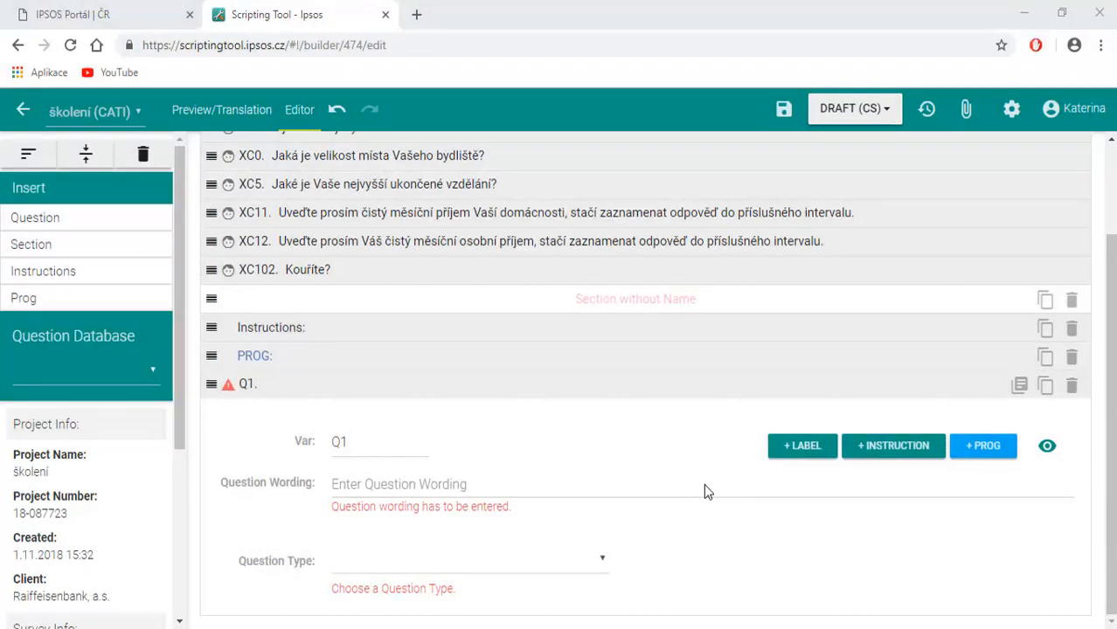
Word Q1 as "How do you rate the following aspects of the bakery?" and make it a Question Loop (items on separate screens).
{"action": "left_click", "coordinate": [425, 486]}
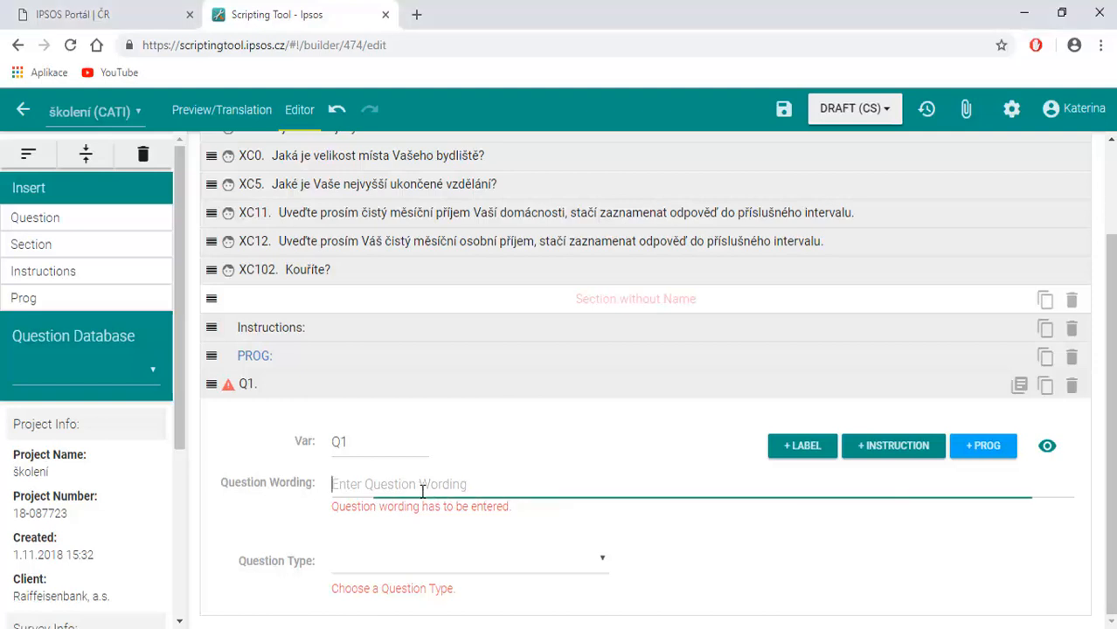
{"action": "type", "text": "How do you rate the following aspects of the bakery?"}
{"action": "left_click", "coordinate": [428, 545]}
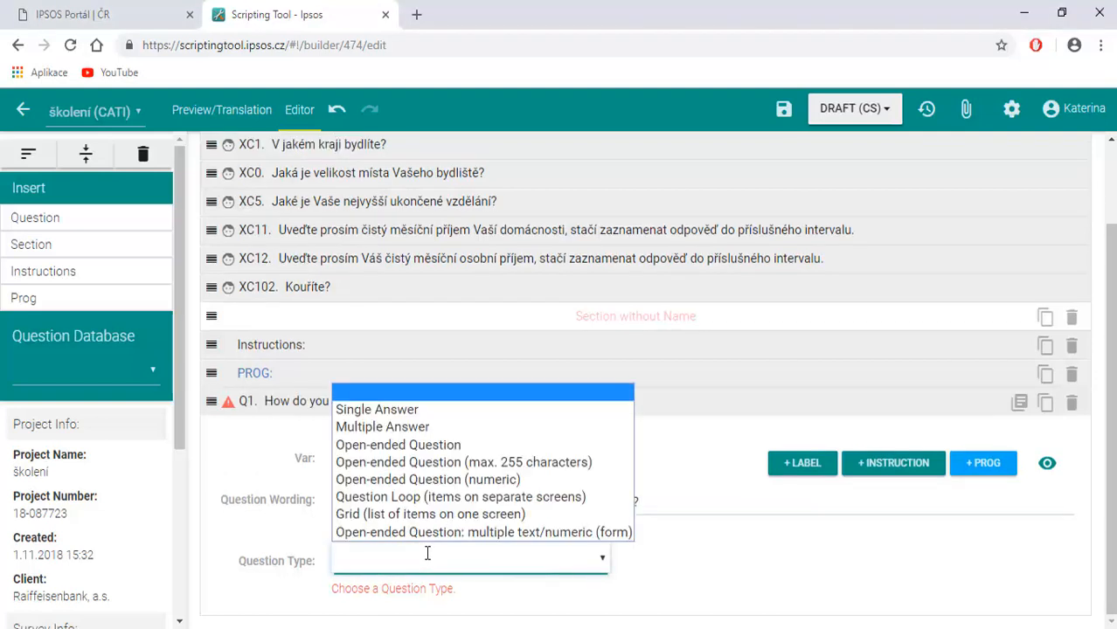
{"action": "left_click", "coordinate": [430, 497]}
Add two blank statement rows to Q1.
{"action": "scroll", "coordinate": [430, 499], "scroll_direction": "down", "scroll_amount": 3}
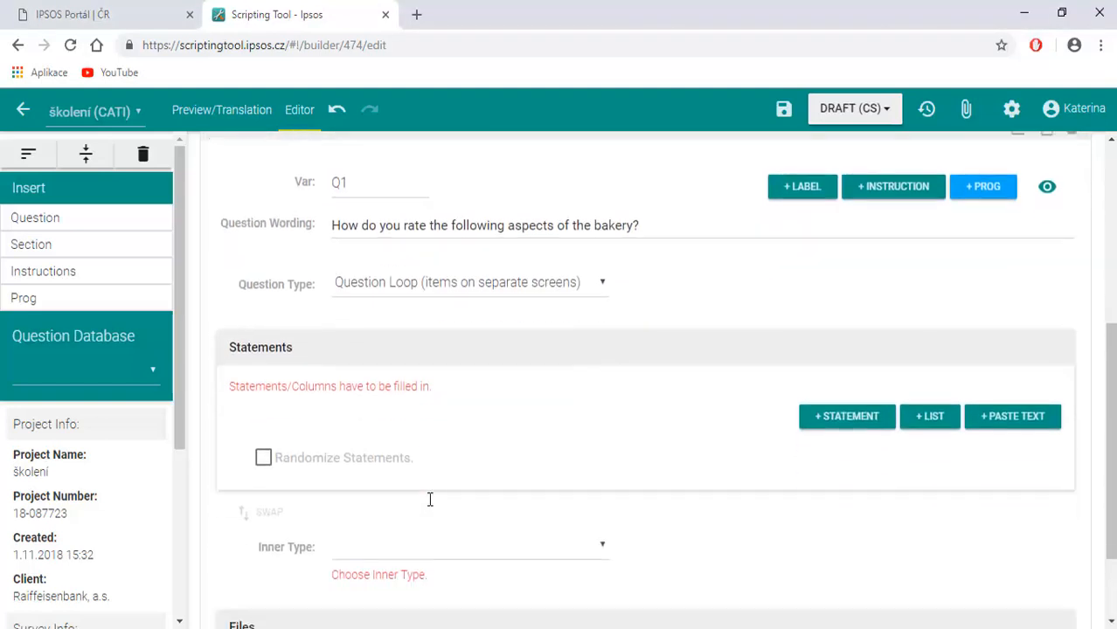
{"action": "left_click", "coordinate": [824, 418]}
{"action": "left_click", "coordinate": [817, 469]}
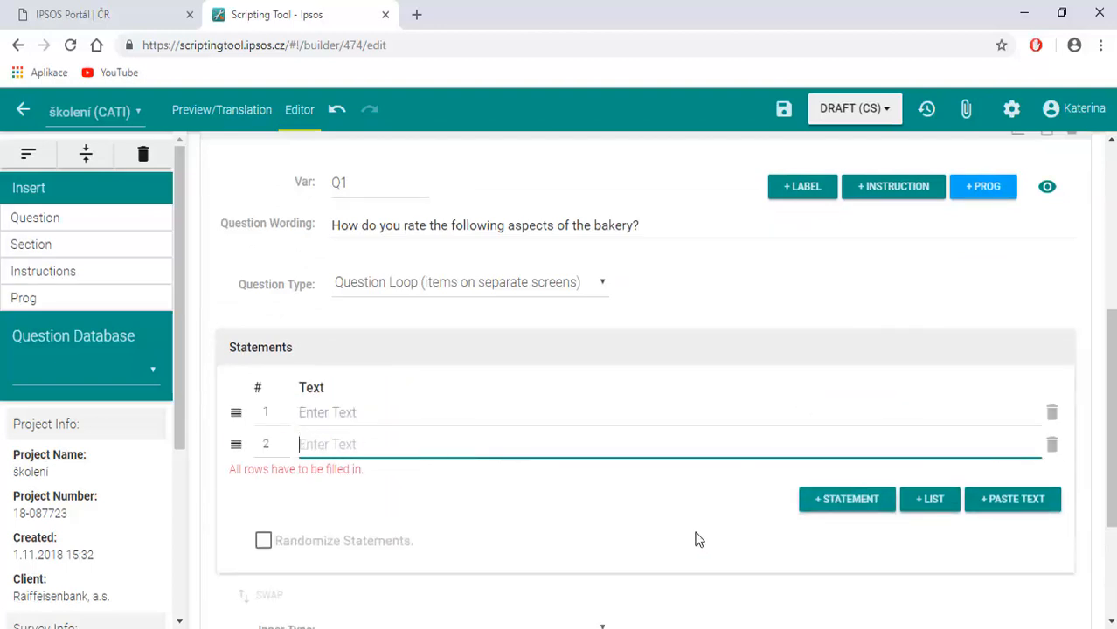
Insert Aspect 1, Aspect 2 and Aspect 3 as Q1 statements through the text paste dialog, one per line.
{"action": "left_click", "coordinate": [1006, 501]}
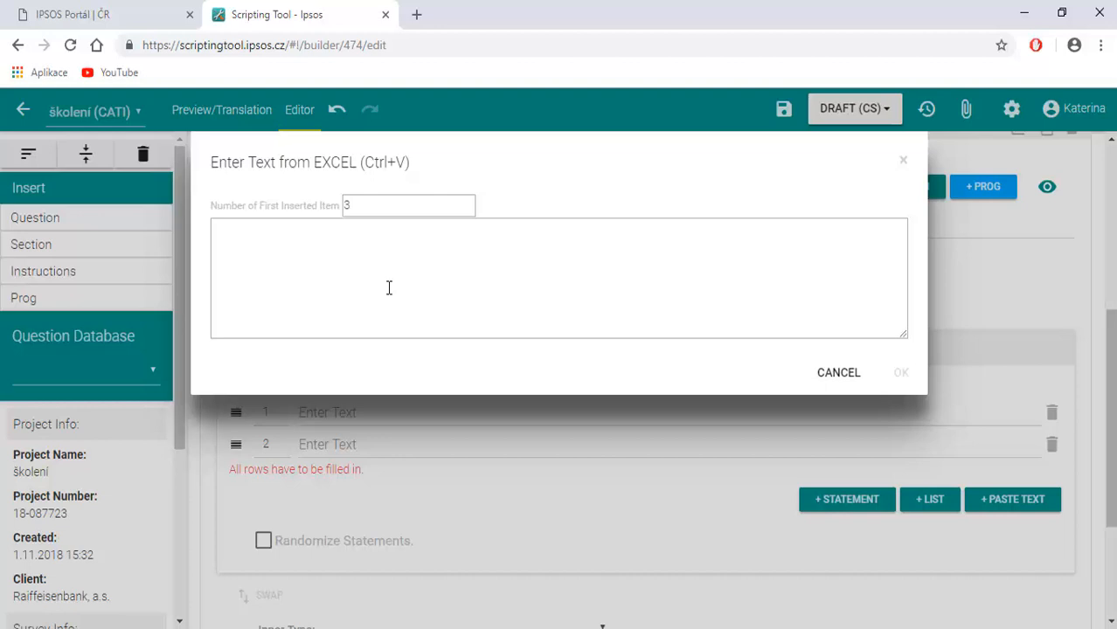
{"action": "type", "text": "Aspect 1"}
{"action": "key", "text": "Return"}
{"action": "type", "text": "Aspect 2 "}
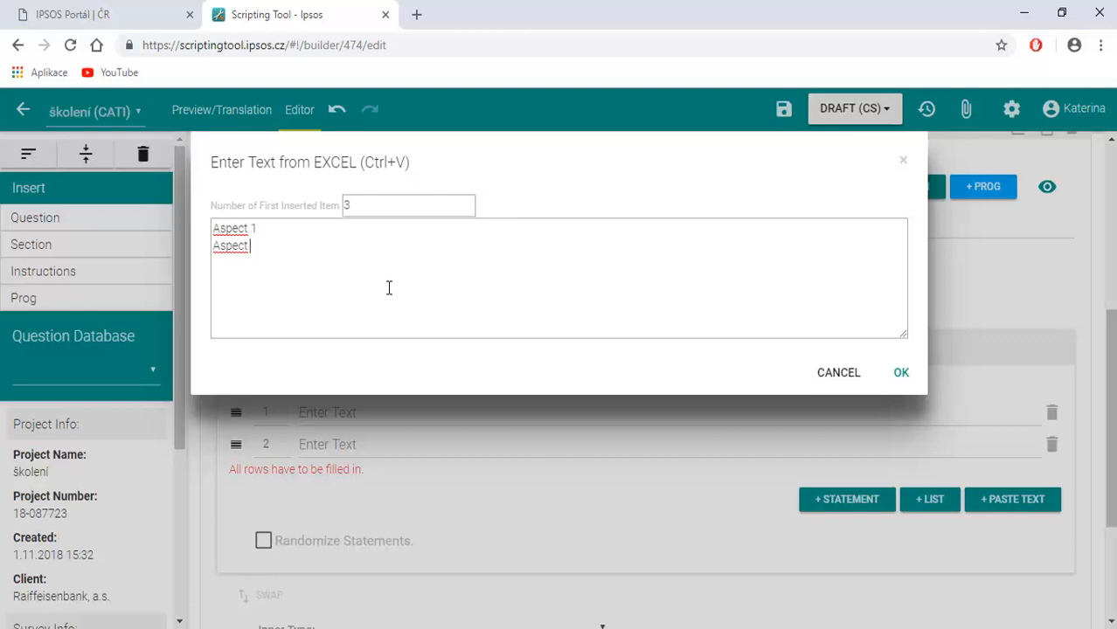
{"action": "type", "text": "Aspect 3"}
{"action": "left_click", "coordinate": [901, 374]}
{"action": "scroll", "coordinate": [457, 533], "scroll_direction": "down", "scroll_amount": 2}
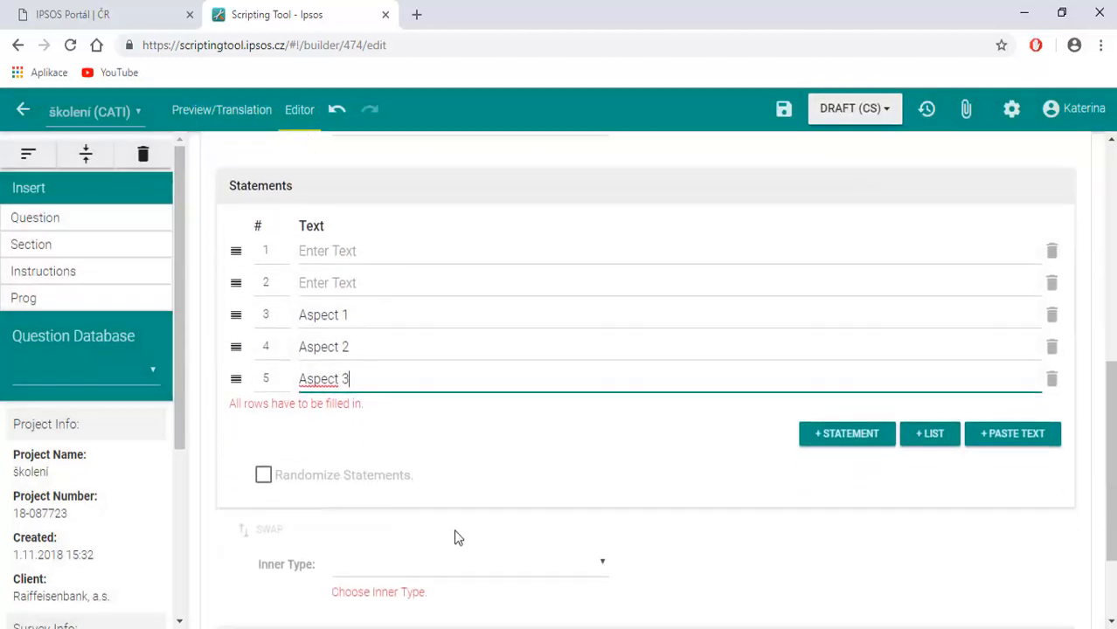
Create a new list named Aspects from Q1's statements.
{"action": "scroll", "coordinate": [455, 530], "scroll_direction": "up", "scroll_amount": 1}
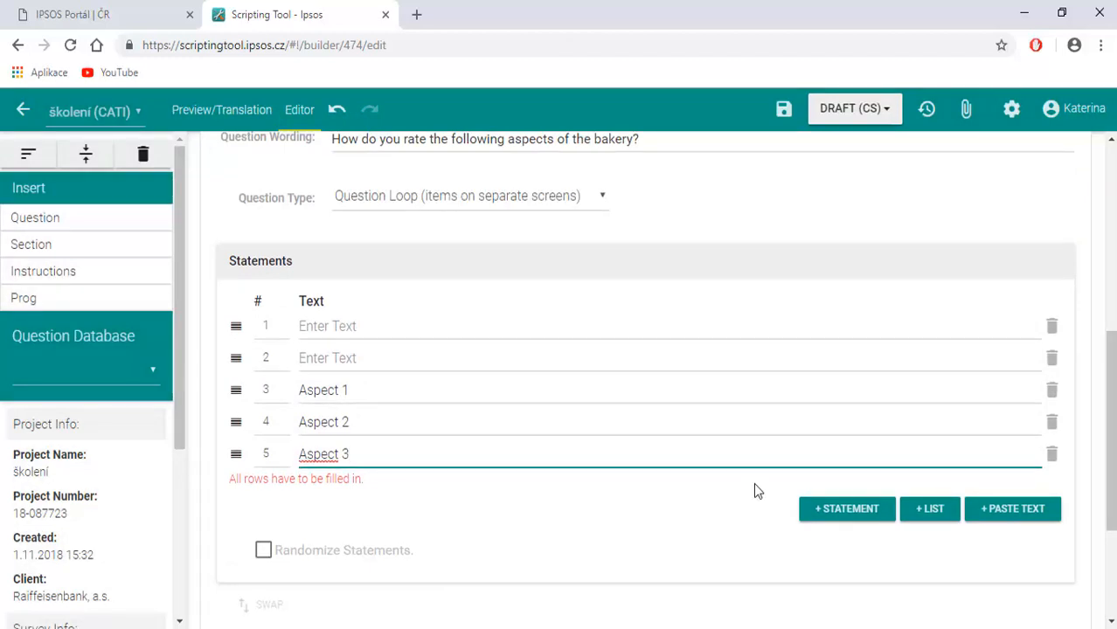
{"action": "left_click", "coordinate": [935, 508]}
{"action": "left_click", "coordinate": [944, 540]}
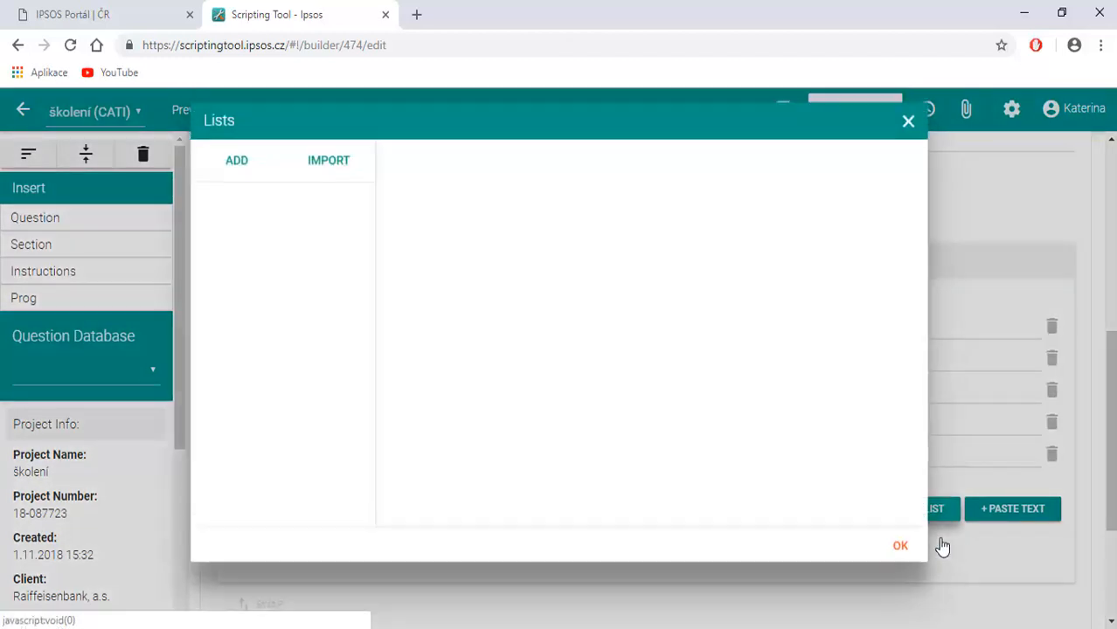
{"action": "left_click", "coordinate": [251, 210]}
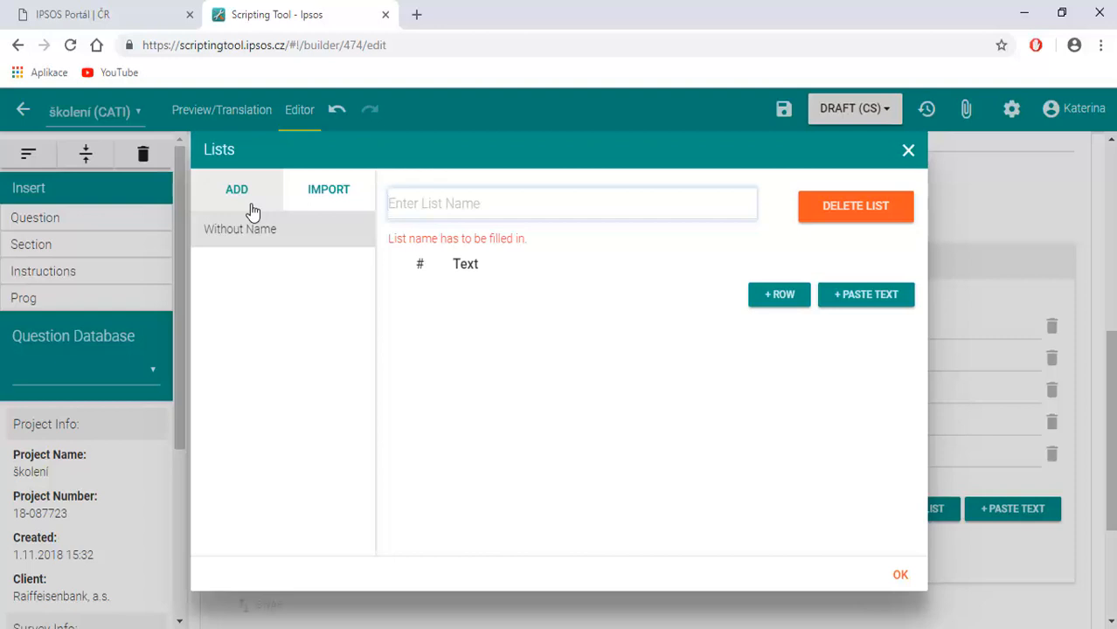
{"action": "type", "text": "Aspects"}
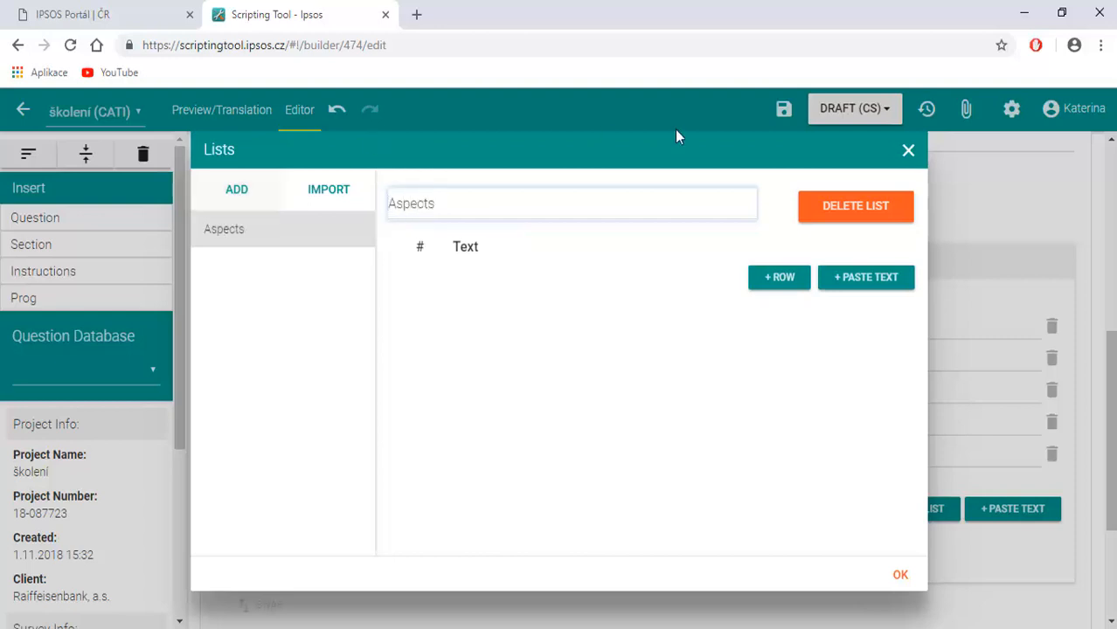
Fill the Aspects list with the rows Aspect 4 and Aspect 5 and confirm the list.
{"action": "left_click", "coordinate": [789, 285]}
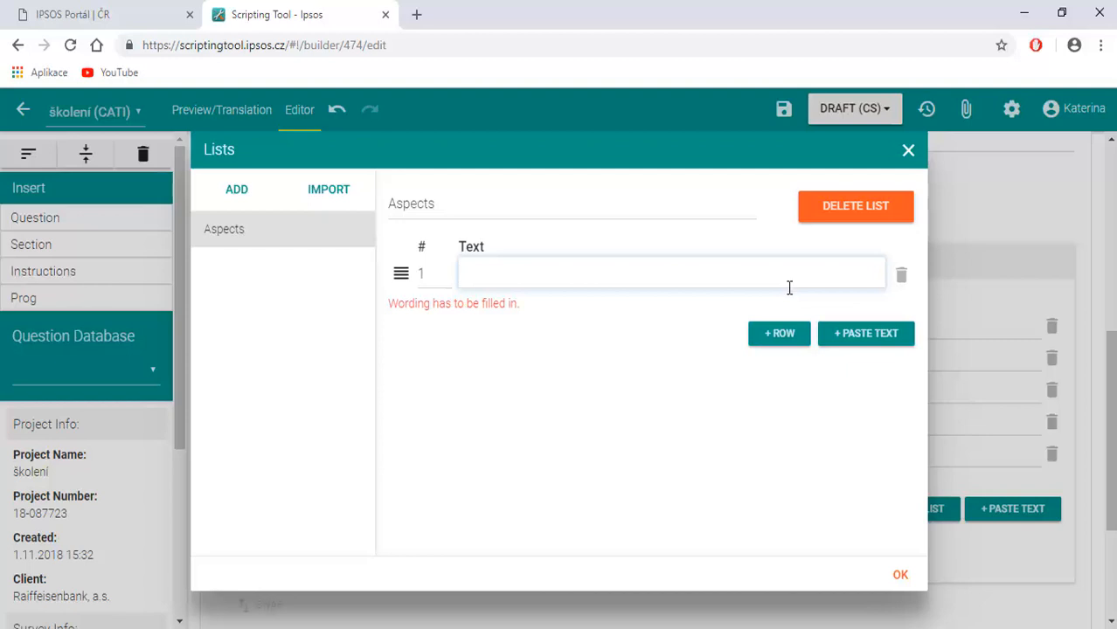
{"action": "type", "text": "Aspect 4"}
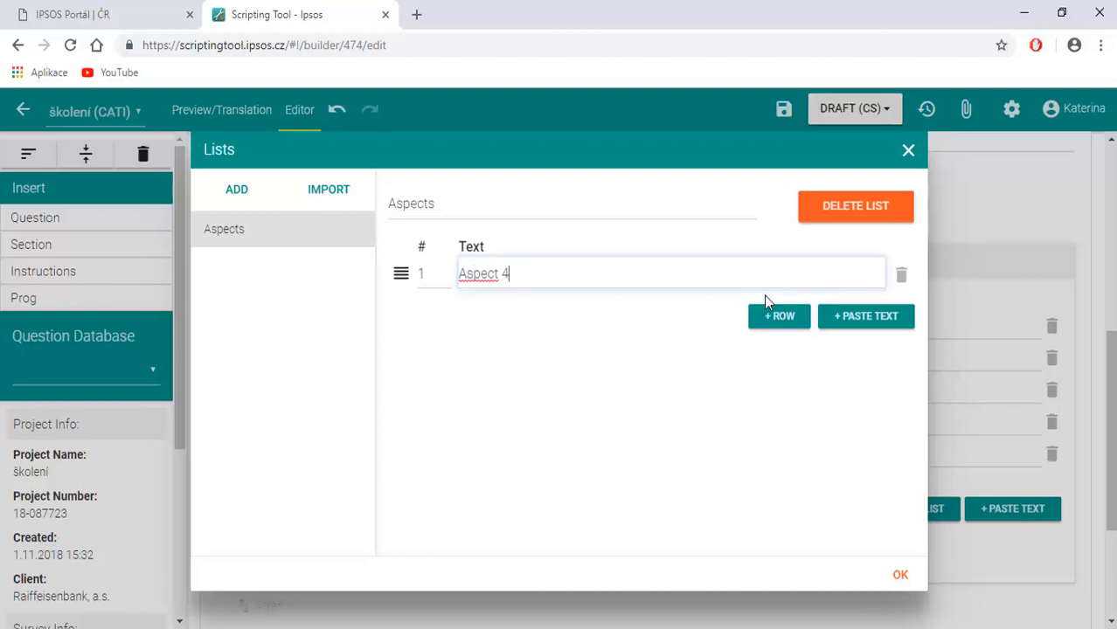
{"action": "left_click", "coordinate": [773, 319]}
{"action": "type", "text": "A"}
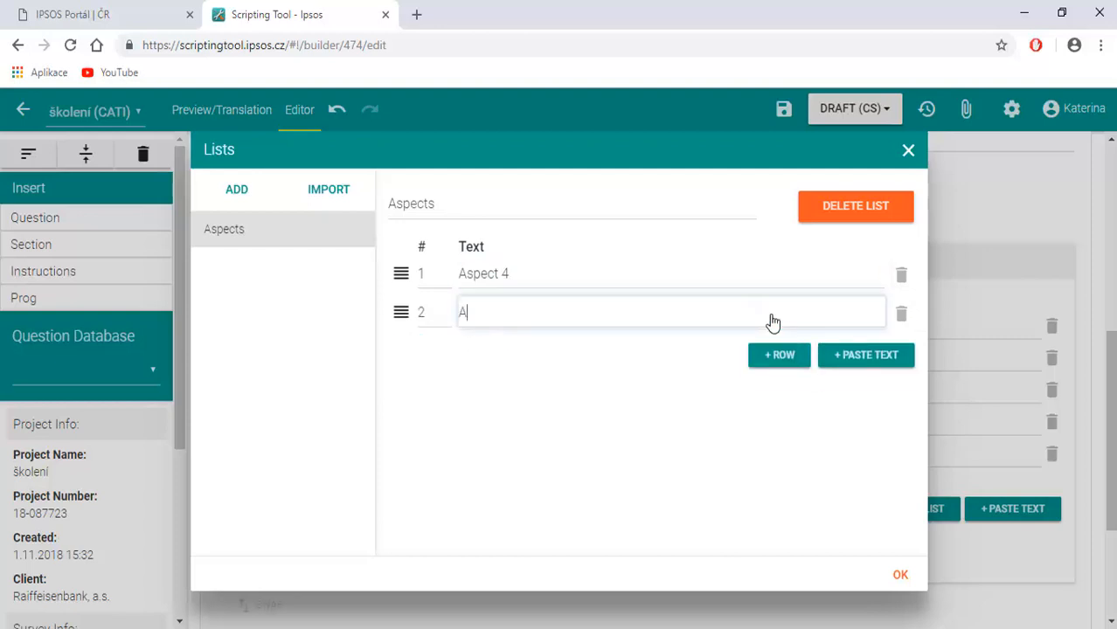
{"action": "type", "text": "spect 5"}
{"action": "left_click", "coordinate": [900, 577]}
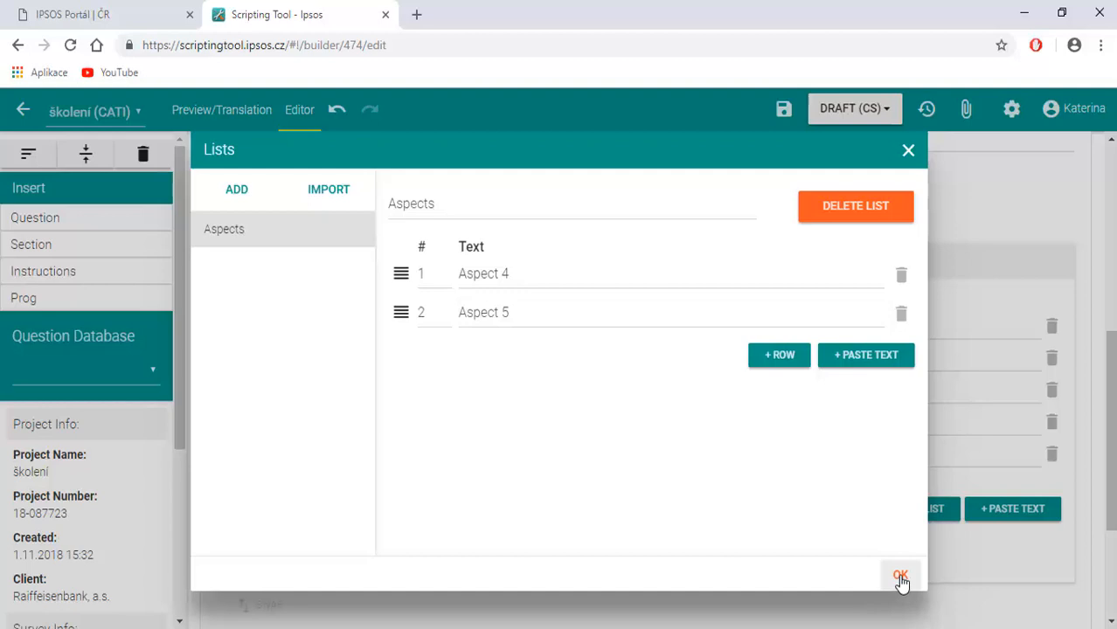
Set Q1's inner type to Single Answer and add three blank answer rows.
{"action": "scroll", "coordinate": [627, 560], "scroll_direction": "down", "scroll_amount": 3}
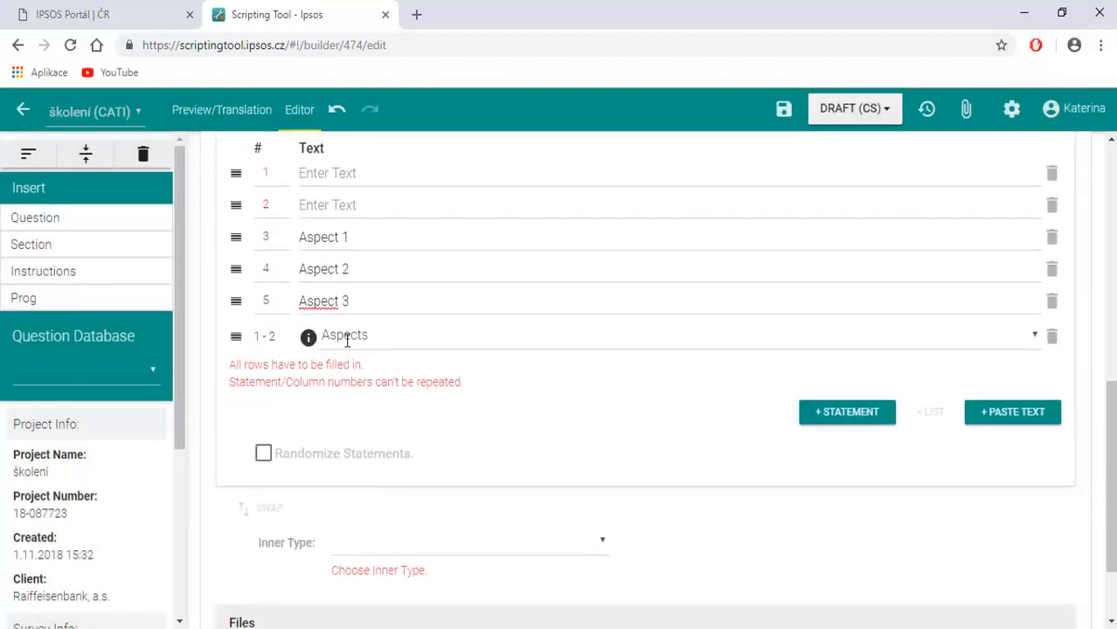
{"action": "scroll", "coordinate": [347, 341], "scroll_direction": "down", "scroll_amount": 1}
{"action": "left_click", "coordinate": [392, 427]}
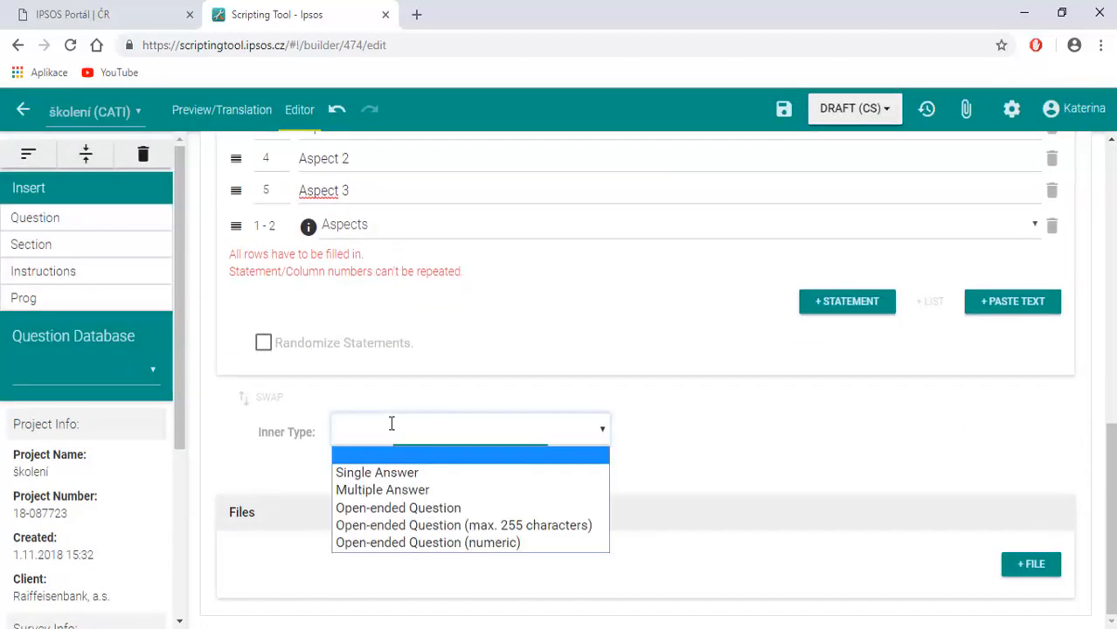
{"action": "left_click", "coordinate": [377, 472]}
{"action": "scroll", "coordinate": [376, 464], "scroll_direction": "down", "scroll_amount": 2}
{"action": "left_click", "coordinate": [654, 400]}
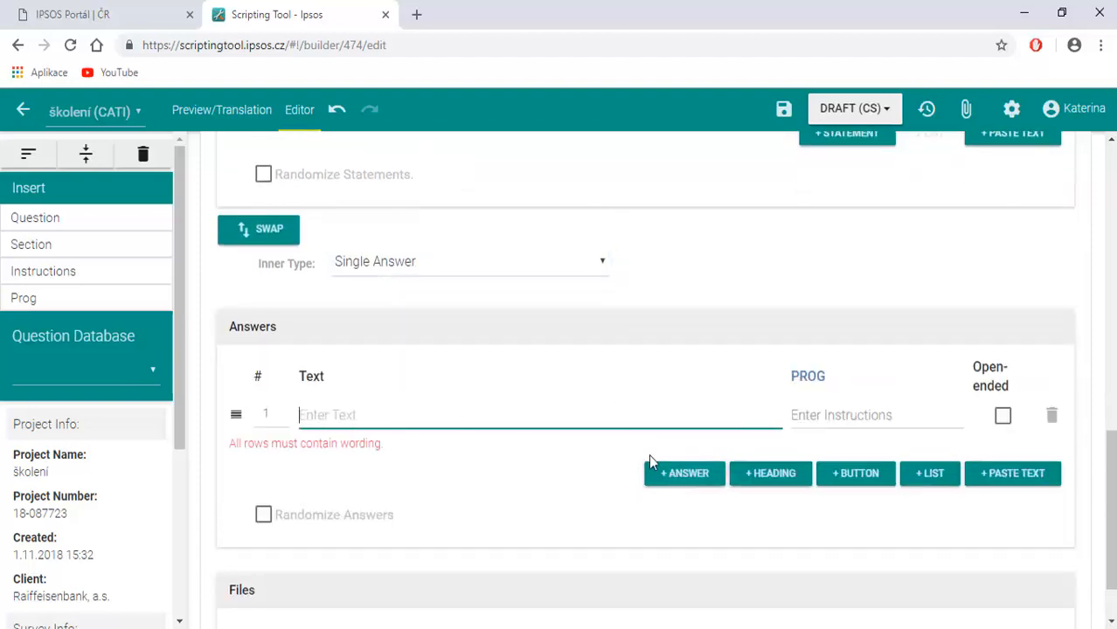
{"action": "left_click", "coordinate": [661, 477]}
{"action": "left_click", "coordinate": [670, 534]}
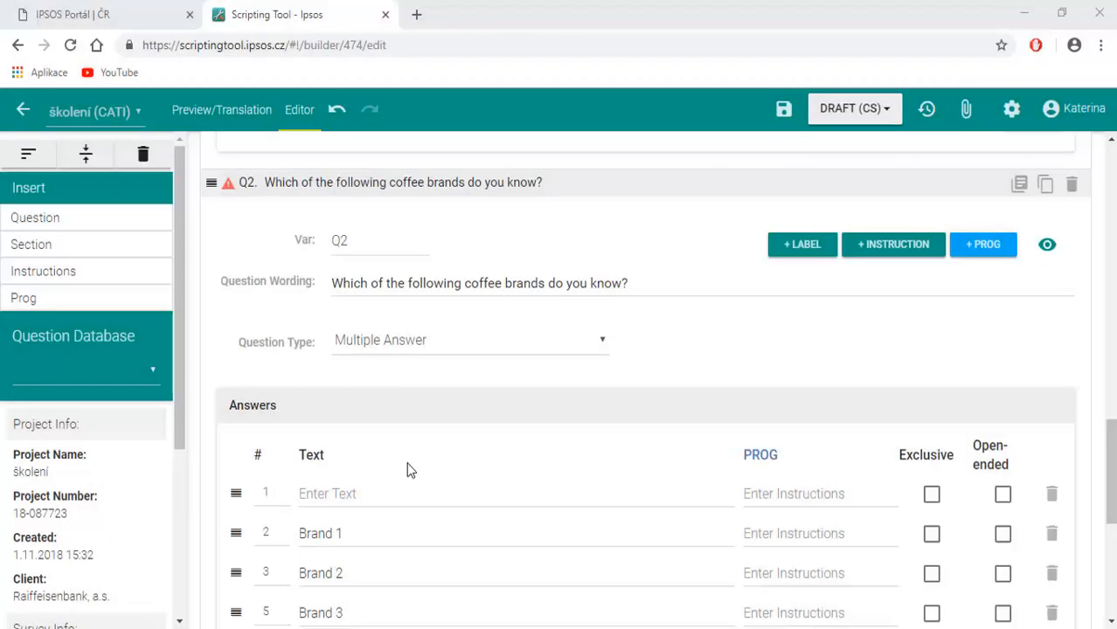
Randomize Q2's answers, marking I do not know as exclusive and Other as open-ended.
{"action": "scroll", "coordinate": [406, 462], "scroll_direction": "down", "scroll_amount": 4}
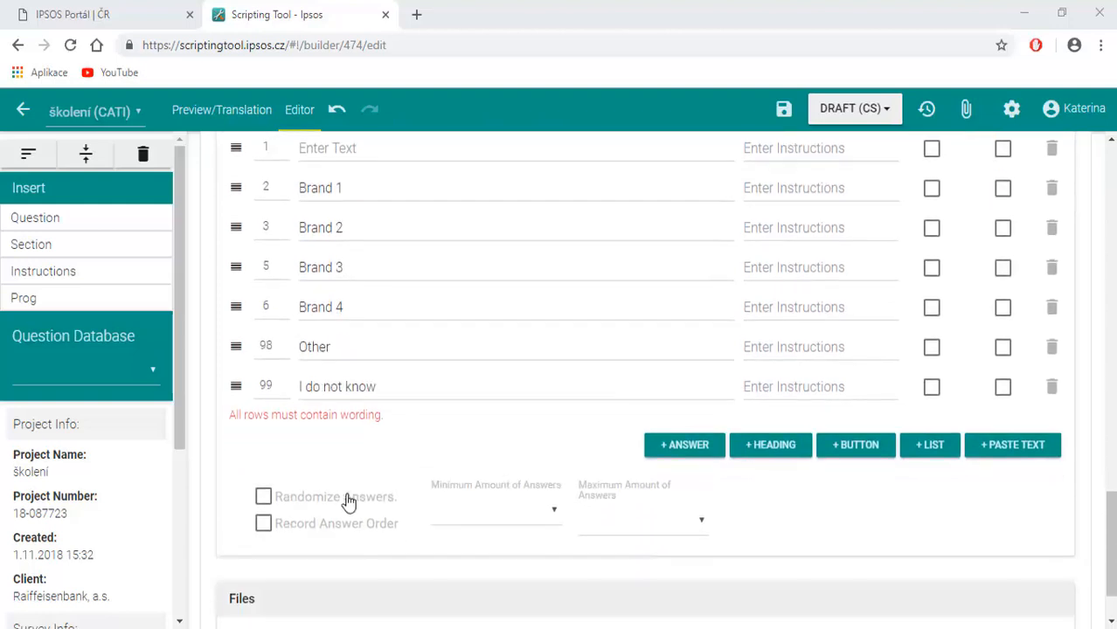
{"action": "left_click", "coordinate": [334, 504]}
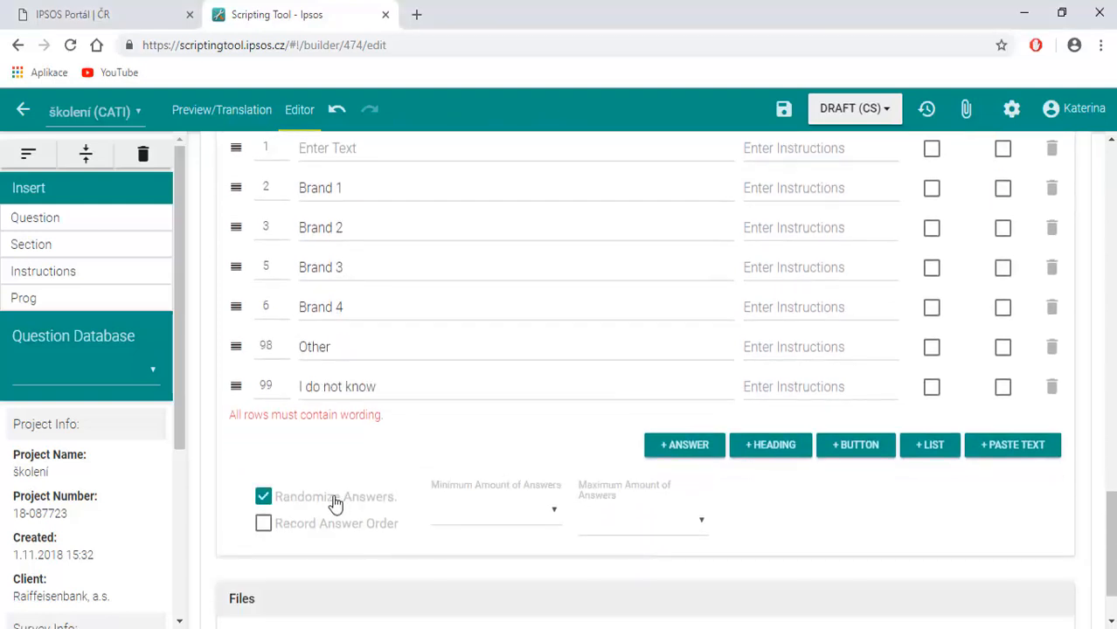
{"action": "scroll", "coordinate": [334, 505], "scroll_direction": "up", "scroll_amount": 1}
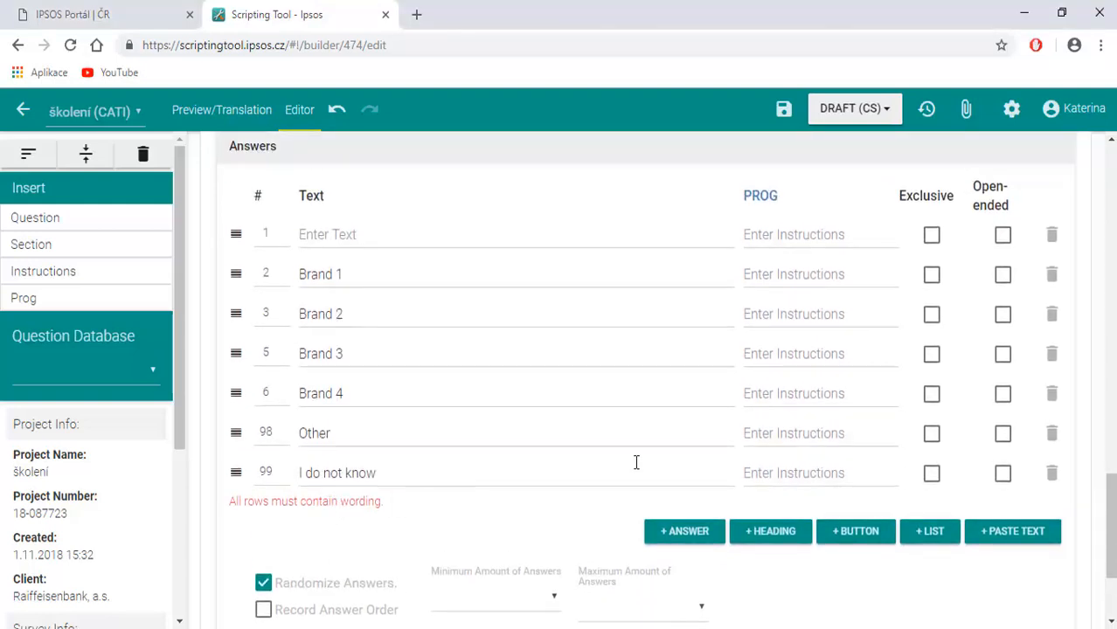
{"action": "left_click", "coordinate": [932, 475]}
{"action": "left_click", "coordinate": [1001, 436]}
Inspect the warning on question Q2 and view the file chooser for its attachments without adding a file.
{"action": "scroll", "coordinate": [657, 447], "scroll_direction": "up", "scroll_amount": 3}
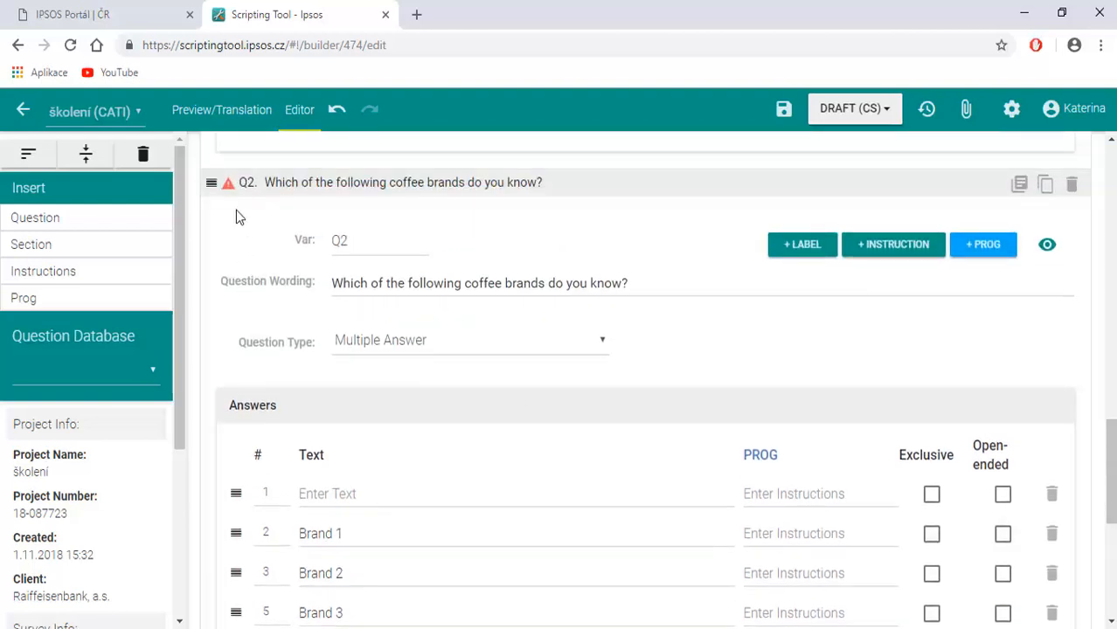
{"action": "mouse_move", "coordinate": [233, 188]}
{"action": "scroll", "coordinate": [584, 373], "scroll_direction": "down", "scroll_amount": 5}
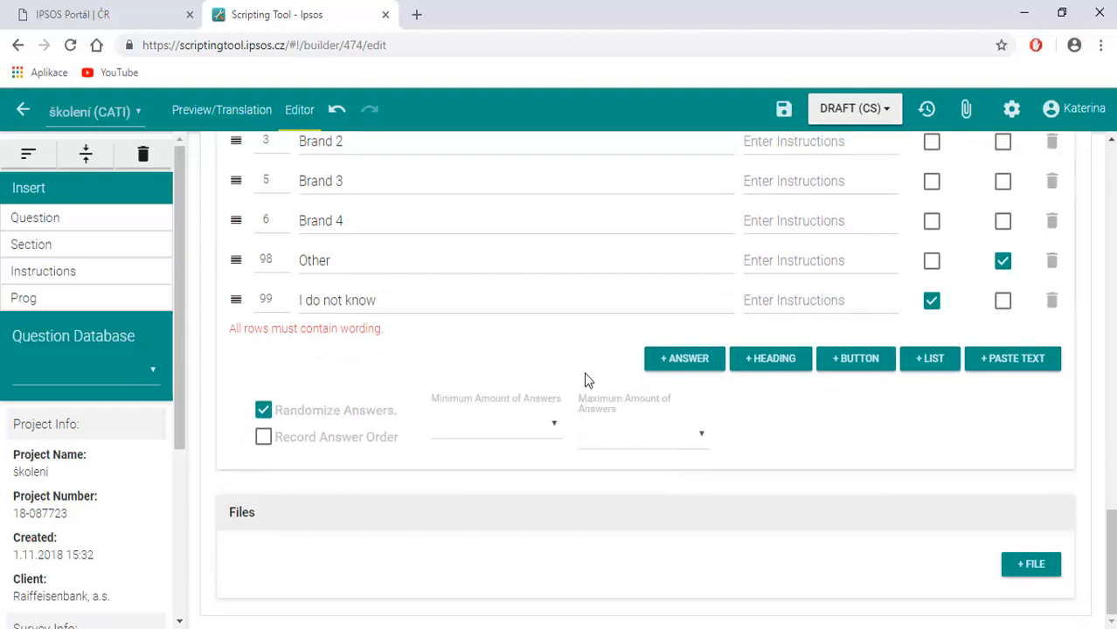
{"action": "left_click", "coordinate": [1030, 567]}
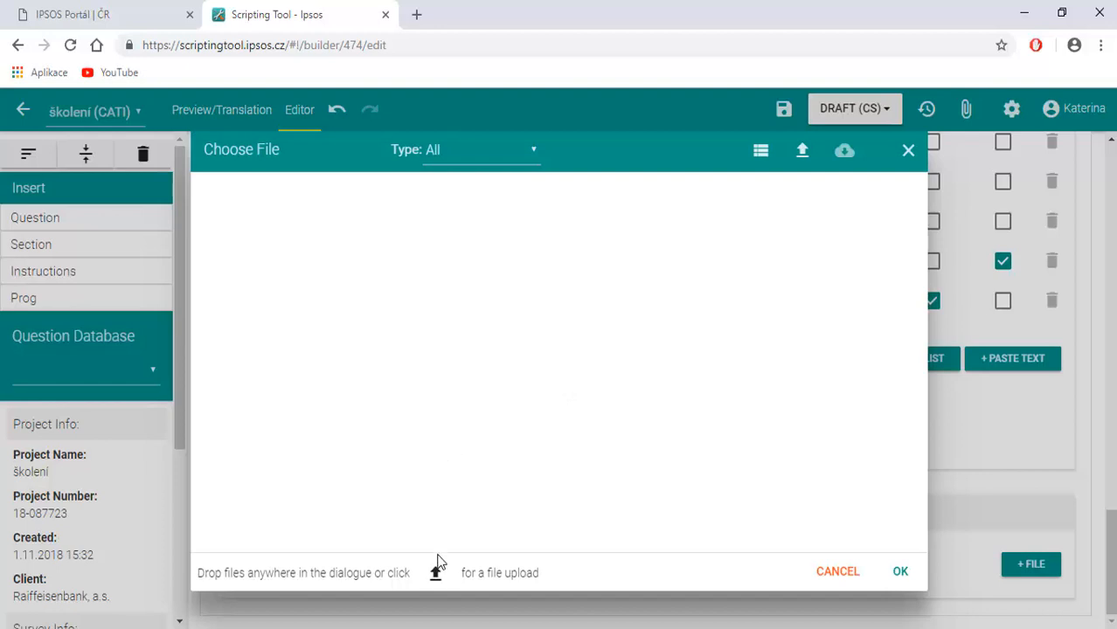
{"action": "left_click", "coordinate": [902, 575]}
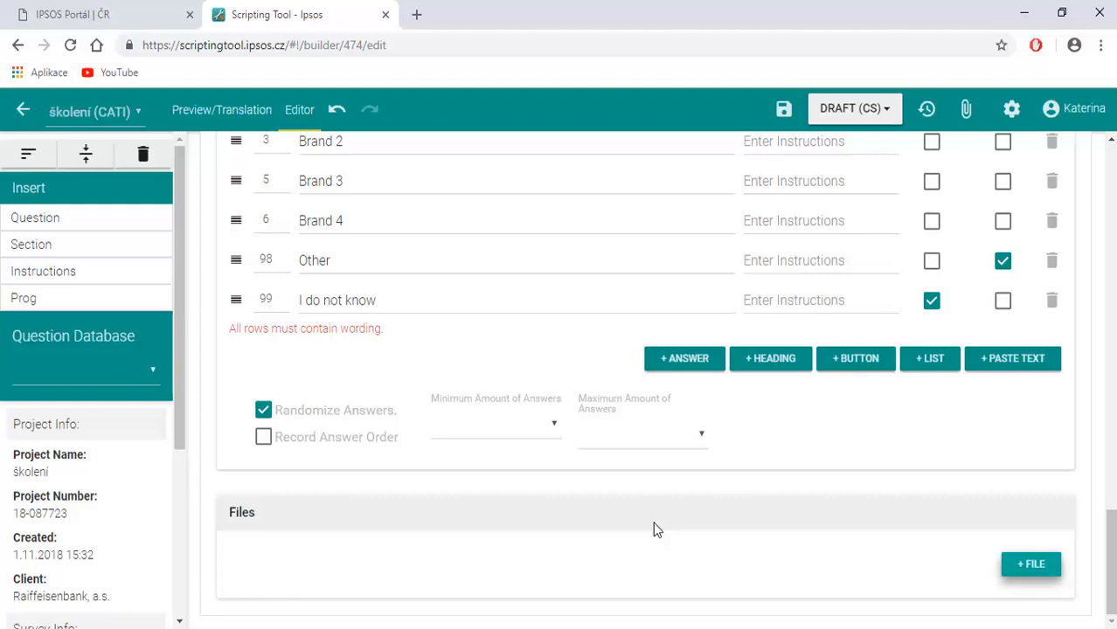
Save the survey with the edited Q2 question.
{"action": "left_click", "coordinate": [782, 112]}
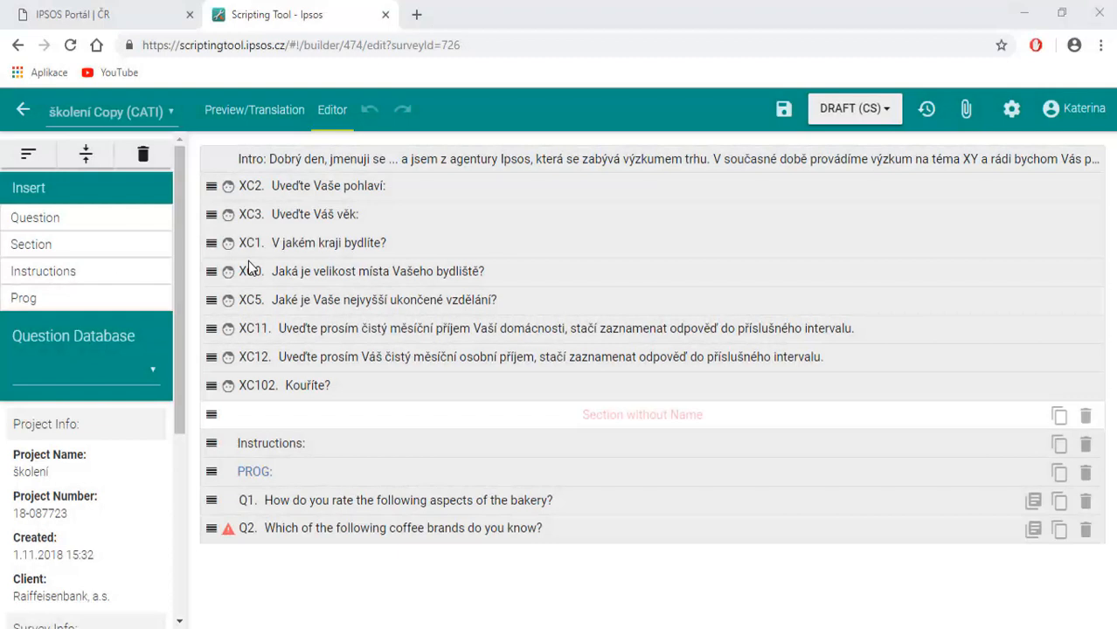
Preview the školení Copy (CATI) questionnaire and download it as a Word document.
{"action": "left_click", "coordinate": [221, 112]}
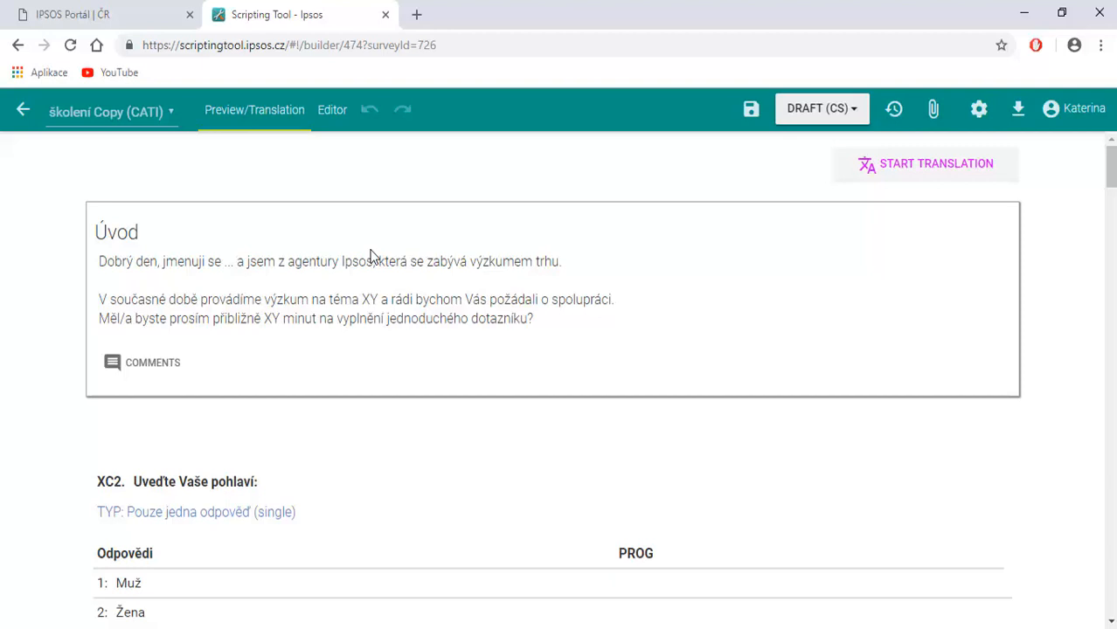
{"action": "scroll", "coordinate": [371, 256], "scroll_direction": "down", "scroll_amount": 2}
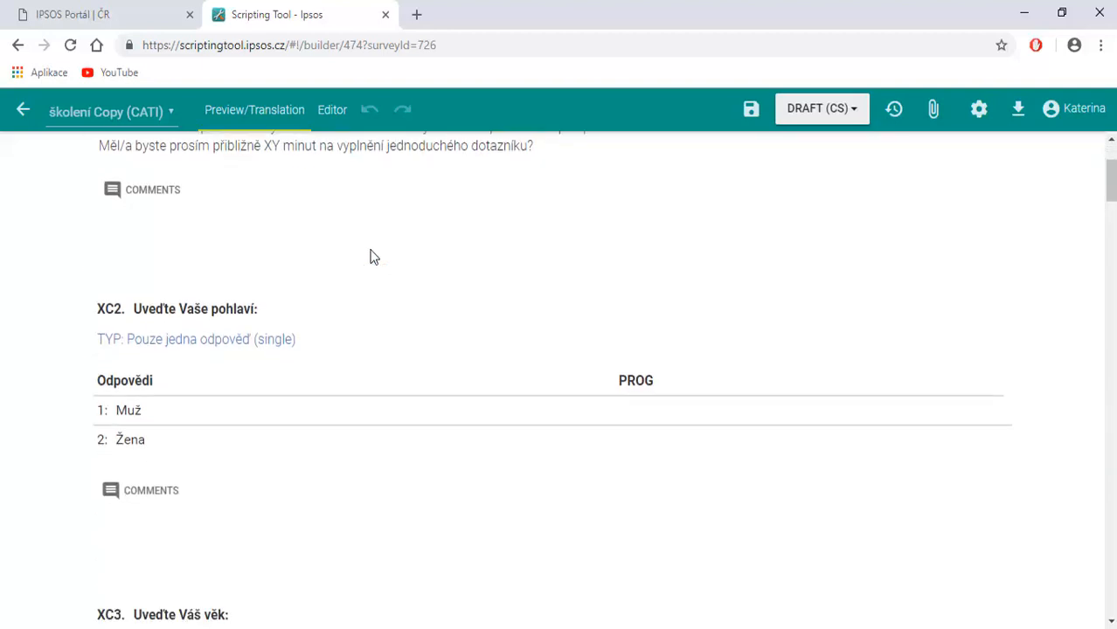
{"action": "scroll", "coordinate": [370, 256], "scroll_direction": "down", "scroll_amount": 2}
{"action": "scroll", "coordinate": [371, 256], "scroll_direction": "up", "scroll_amount": 4}
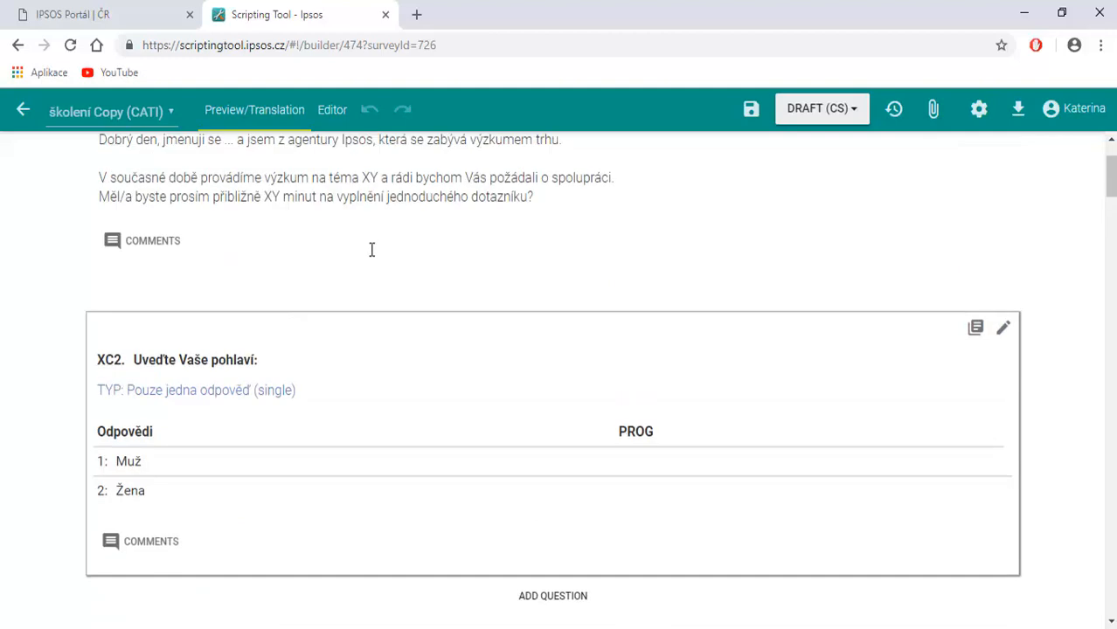
{"action": "left_click", "coordinate": [1019, 112]}
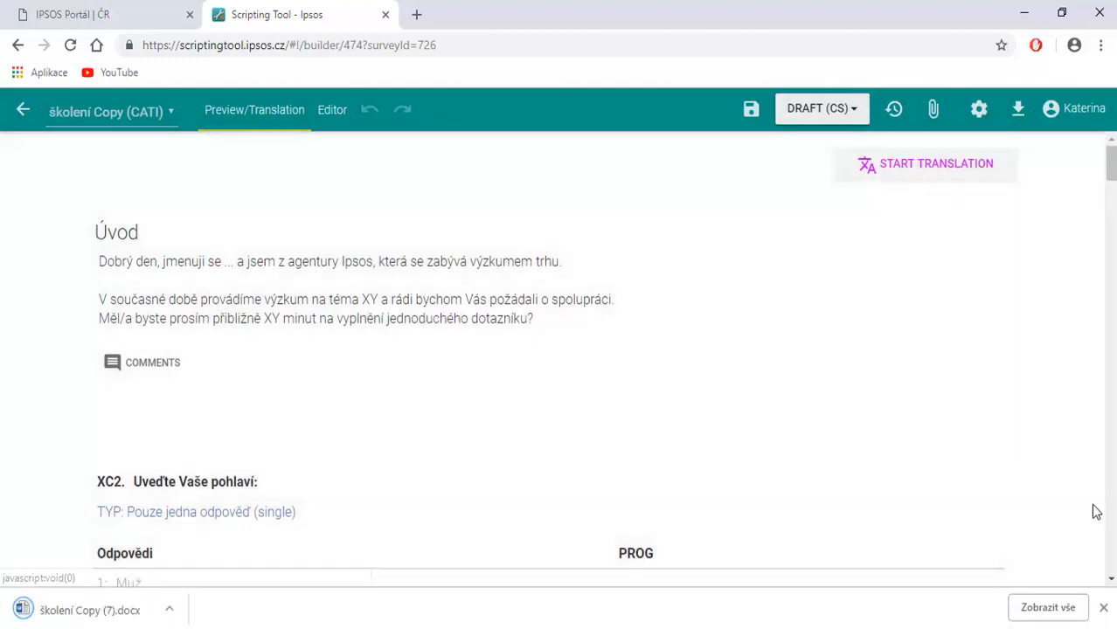
{"action": "left_click", "coordinate": [1103, 607]}
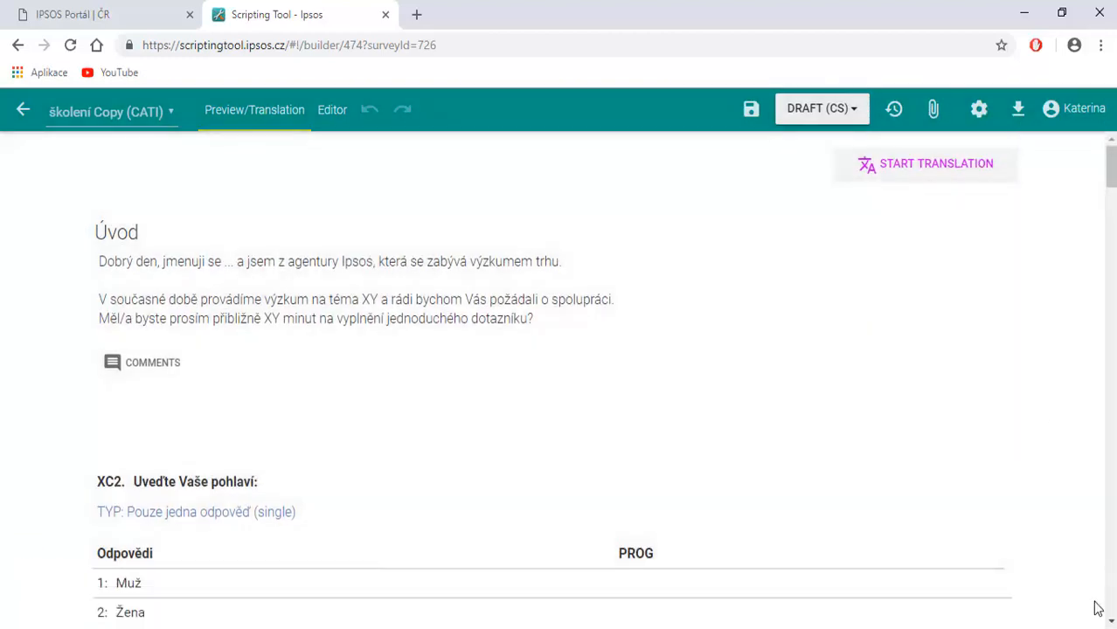
Look over the available project and survey settings options, and start the translation of the školení Copy survey.
{"action": "left_click", "coordinate": [980, 114]}
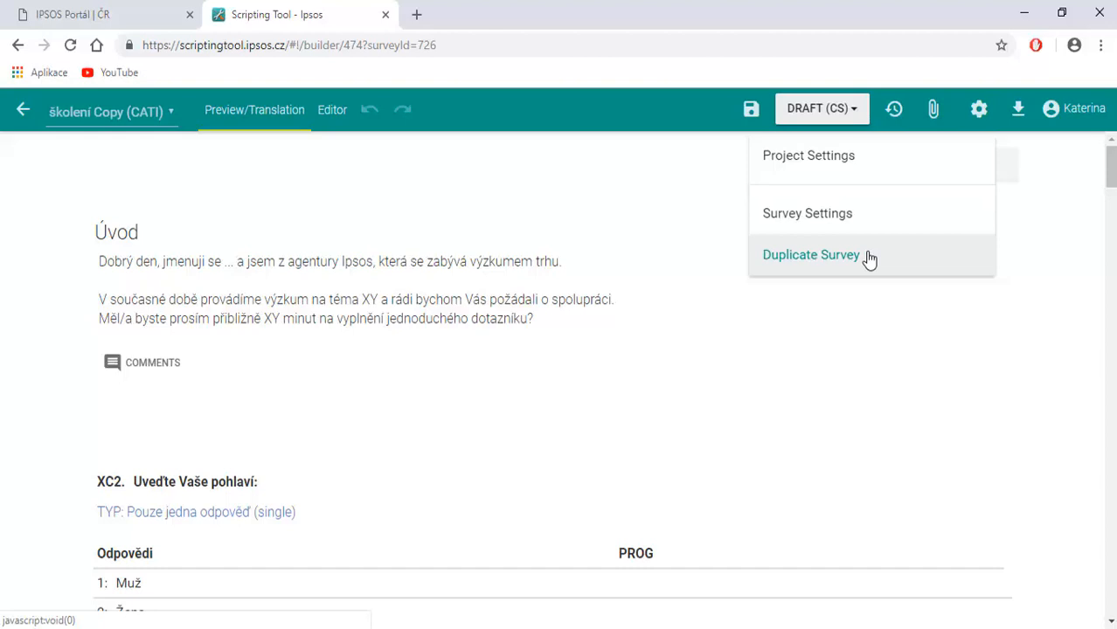
{"action": "left_click", "coordinate": [1084, 310]}
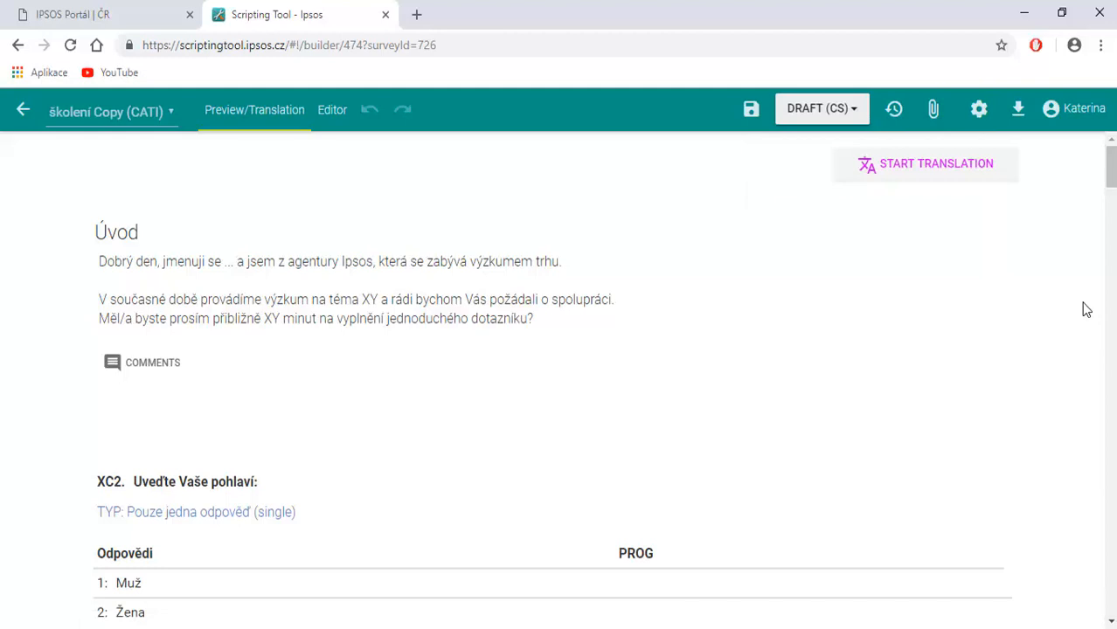
{"action": "left_click", "coordinate": [909, 178]}
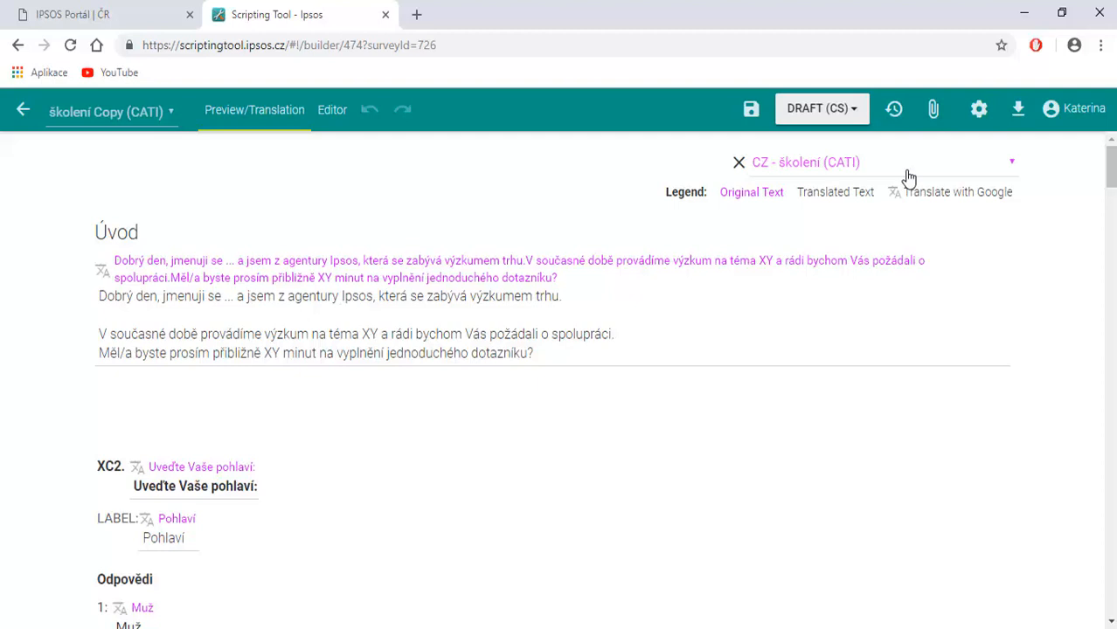
Examine the status transitions available for the draft survey without changing its status.
{"action": "left_click", "coordinate": [791, 113]}
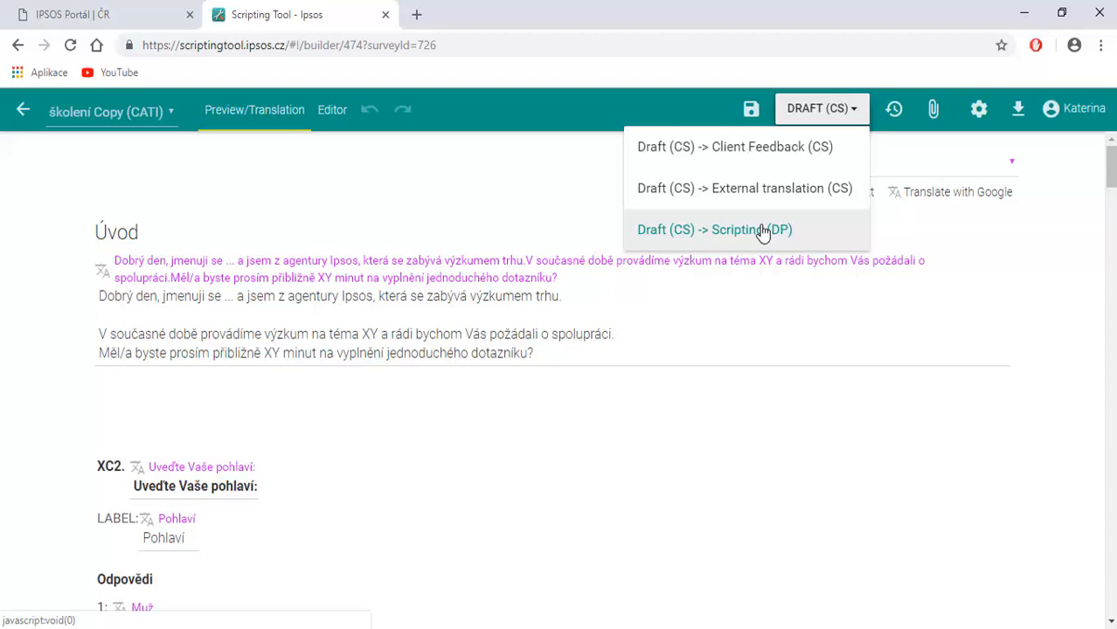
{"action": "left_click", "coordinate": [1024, 395]}
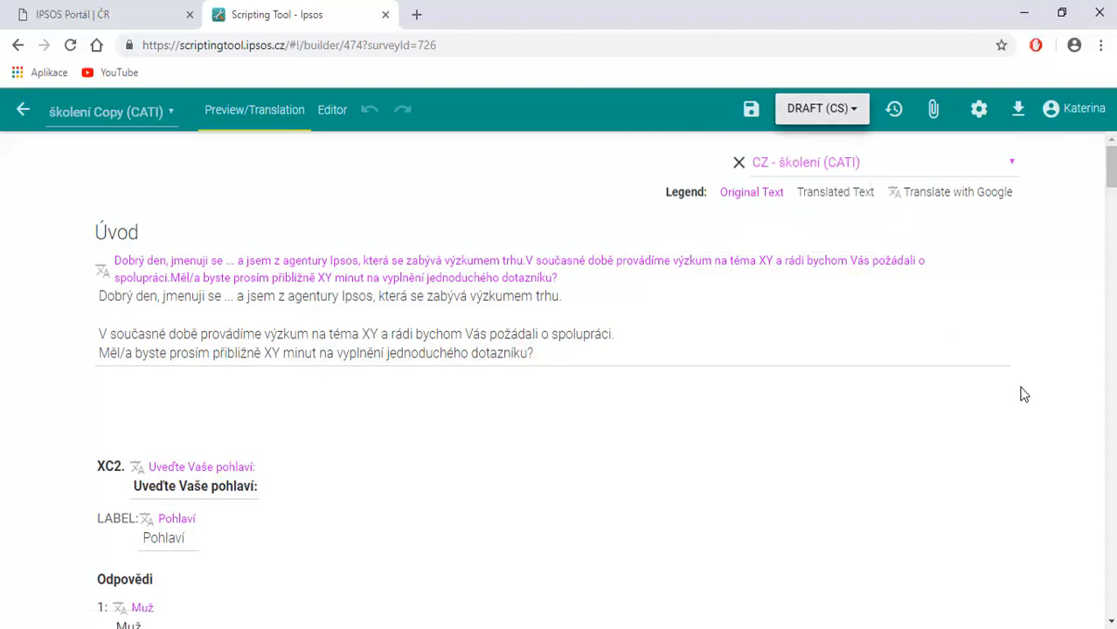